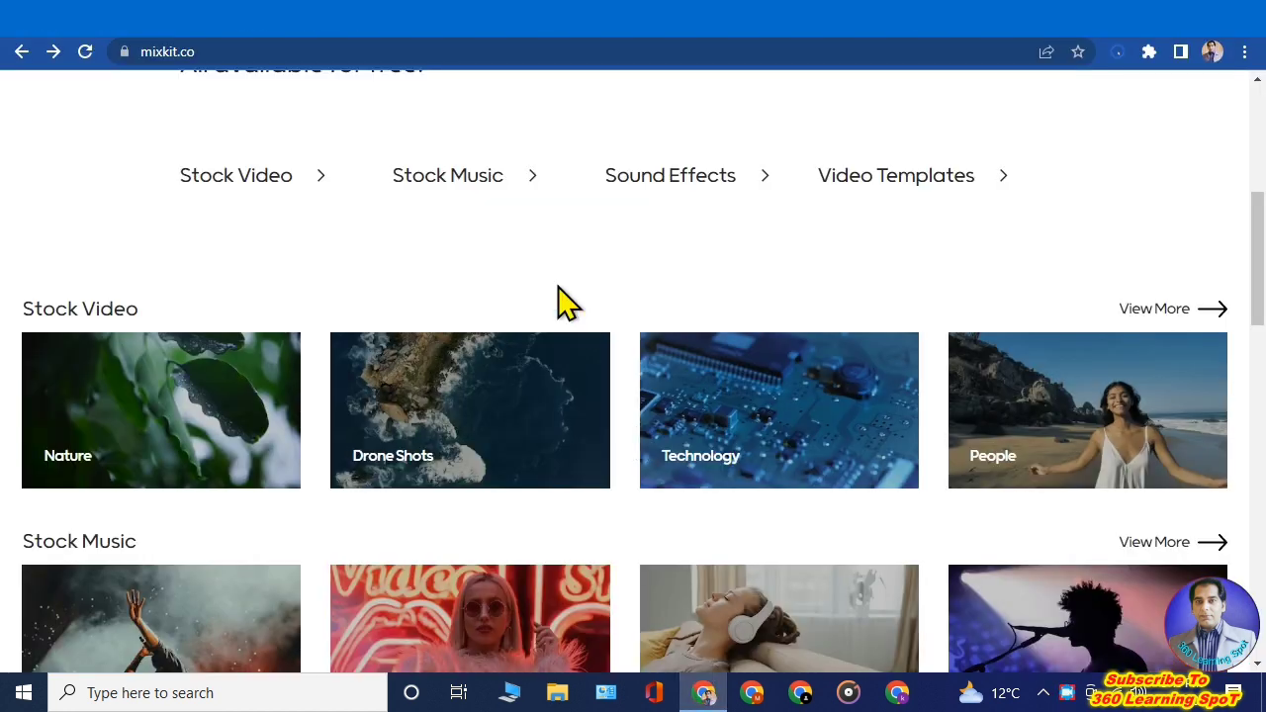
{"action": "scroll", "coordinate": [494, 226], "scroll_direction": "up", "scroll_amount": 5}
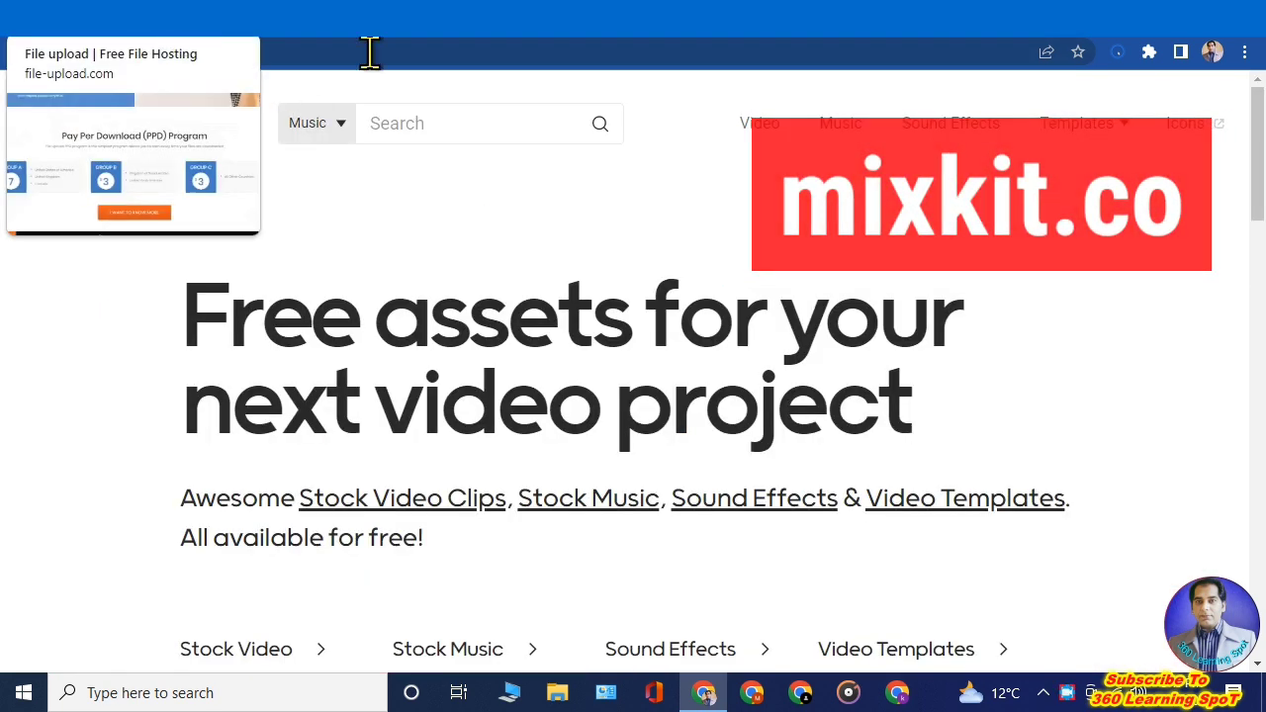
{"action": "scroll", "coordinate": [488, 257], "scroll_direction": "down", "scroll_amount": 3}
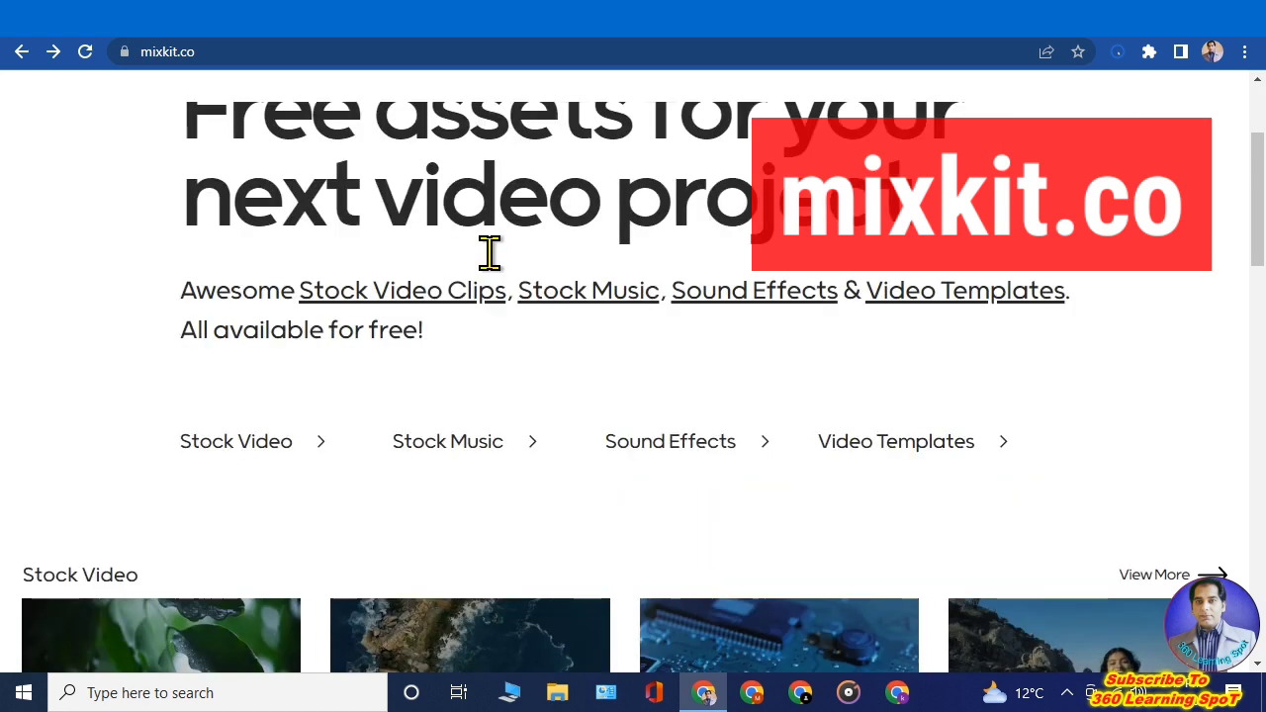
{"action": "scroll", "coordinate": [489, 252], "scroll_direction": "up", "scroll_amount": 3}
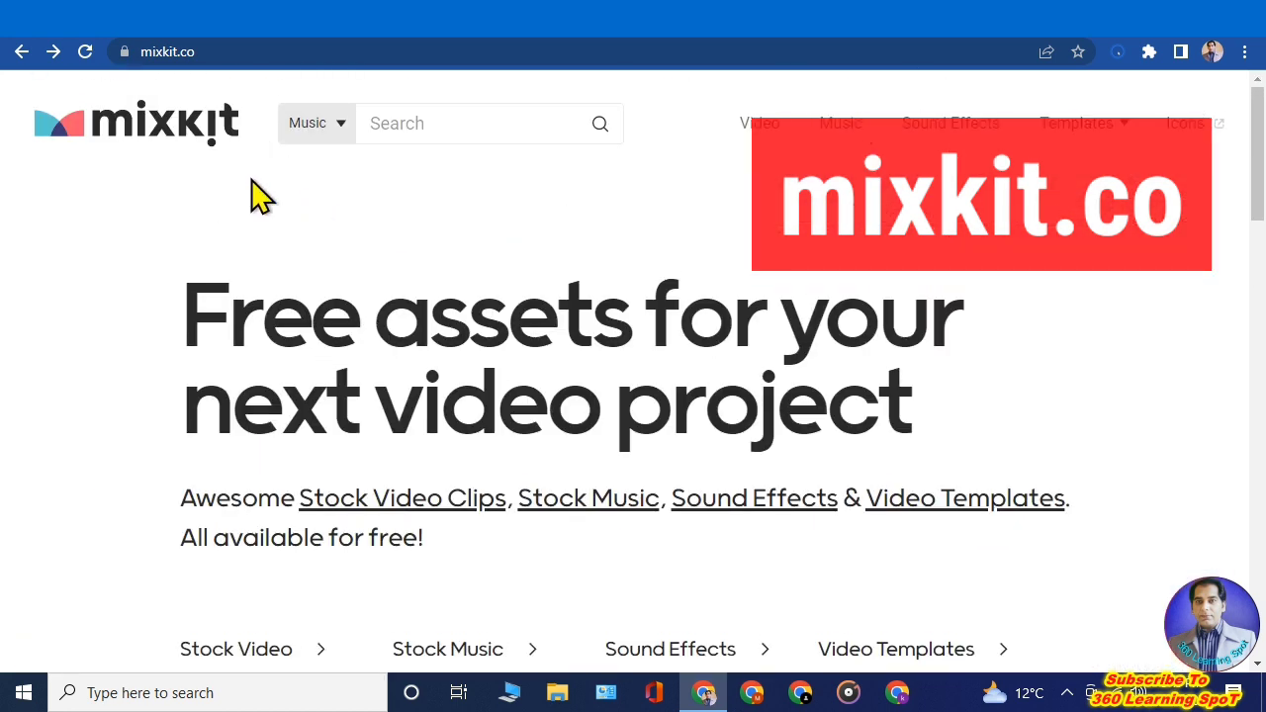
{"action": "scroll", "coordinate": [227, 181], "scroll_direction": "down", "scroll_amount": 1}
{"action": "left_click_drag", "start_coordinate": [181, 399], "coordinate": [1088, 427]}
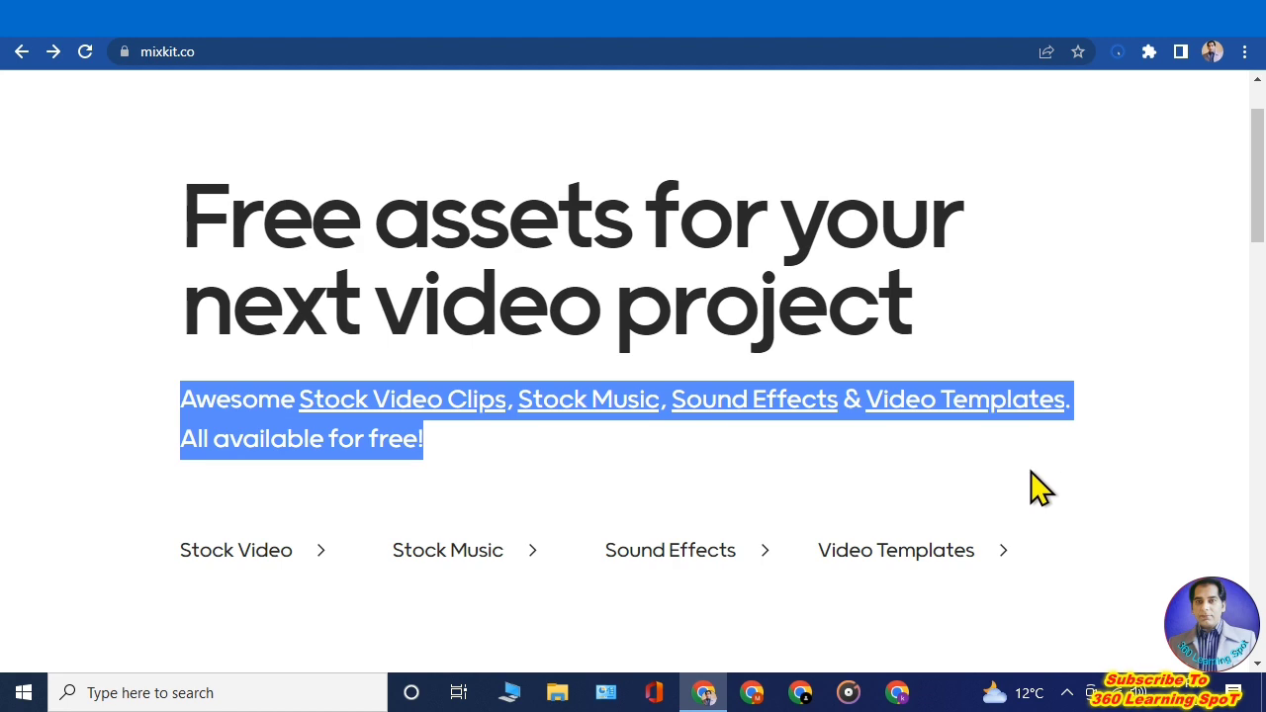
{"action": "scroll", "coordinate": [1040, 485], "scroll_direction": "down", "scroll_amount": 8}
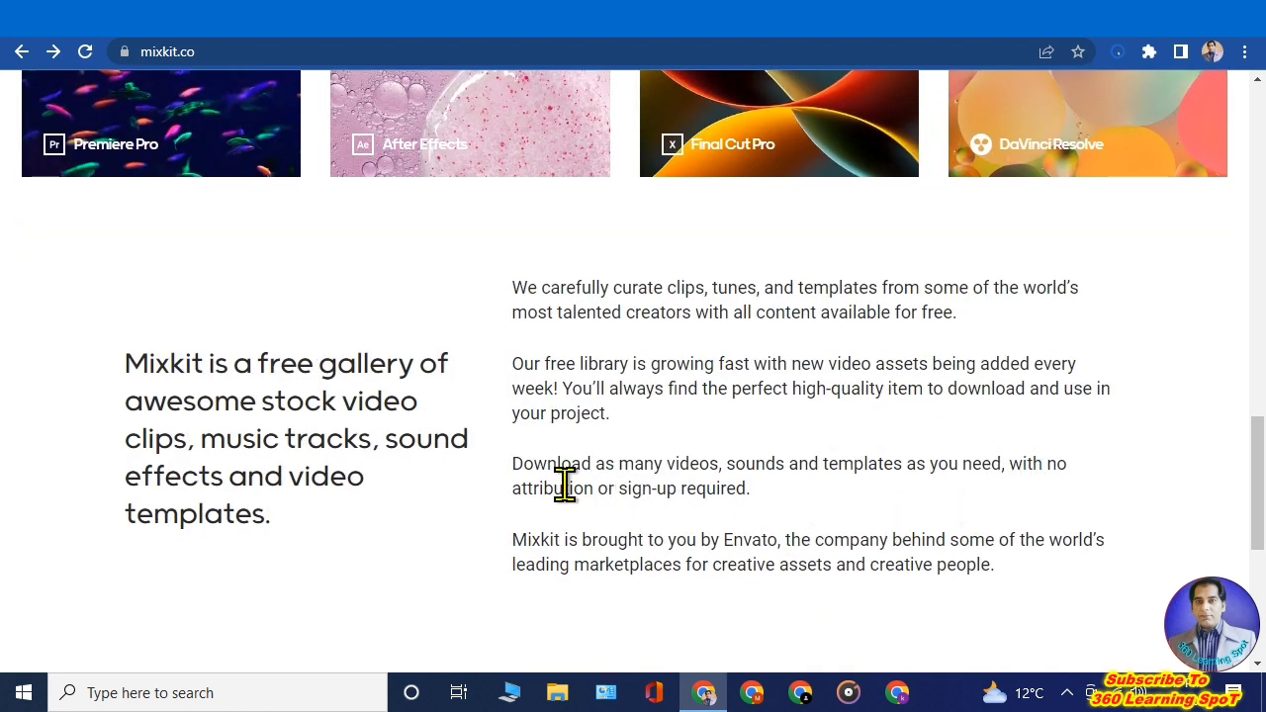
{"action": "left_click_drag", "start_coordinate": [513, 461], "coordinate": [950, 505]}
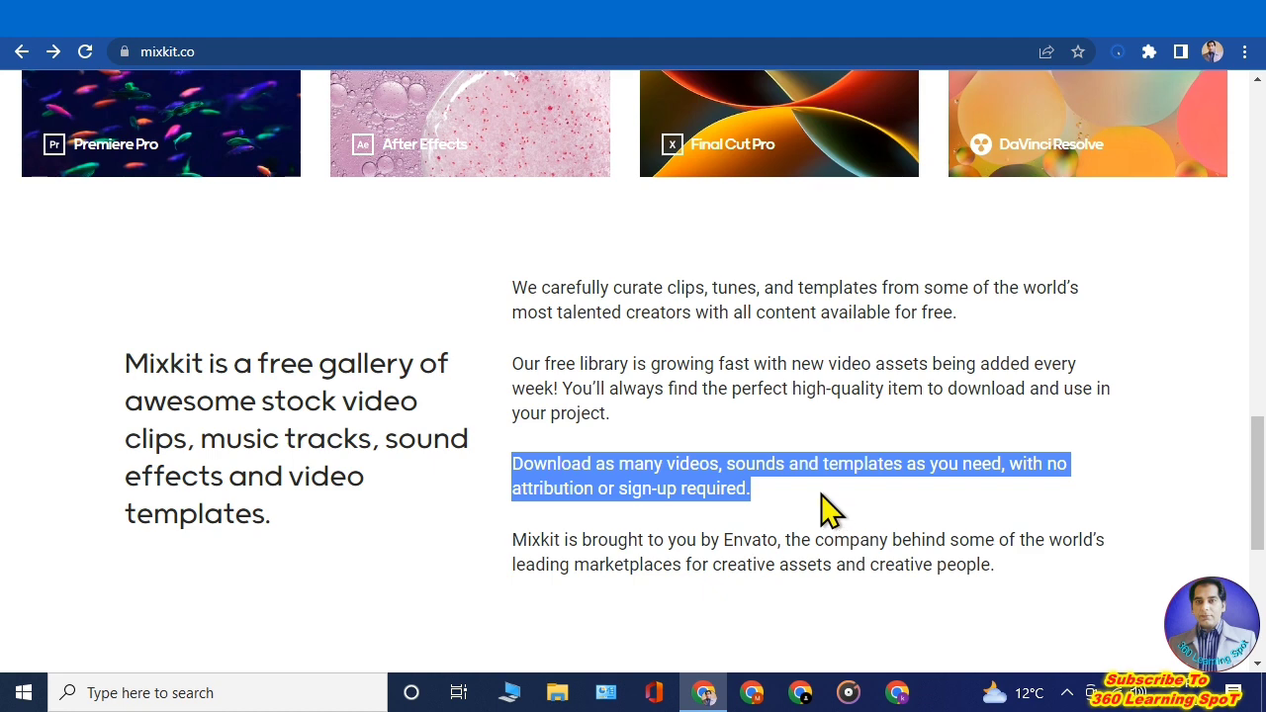
{"action": "scroll", "coordinate": [829, 510], "scroll_direction": "down", "scroll_amount": 3}
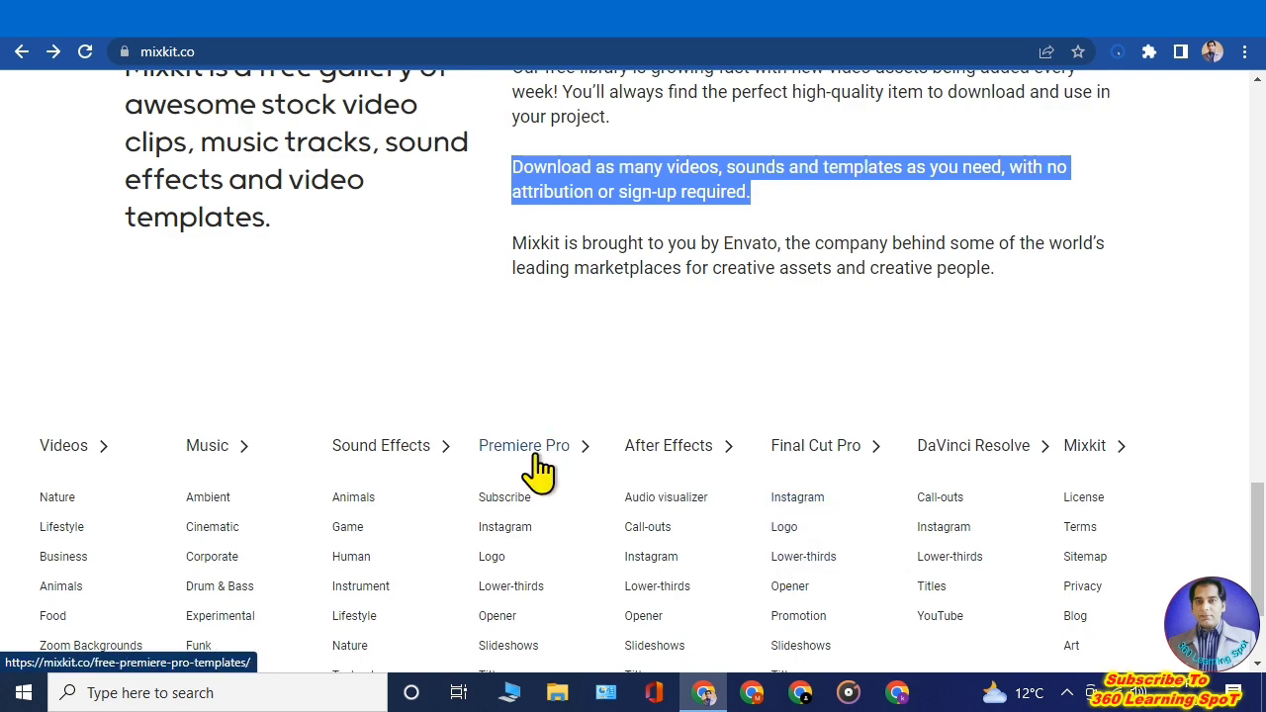
{"action": "scroll", "coordinate": [539, 470], "scroll_direction": "up", "scroll_amount": 15}
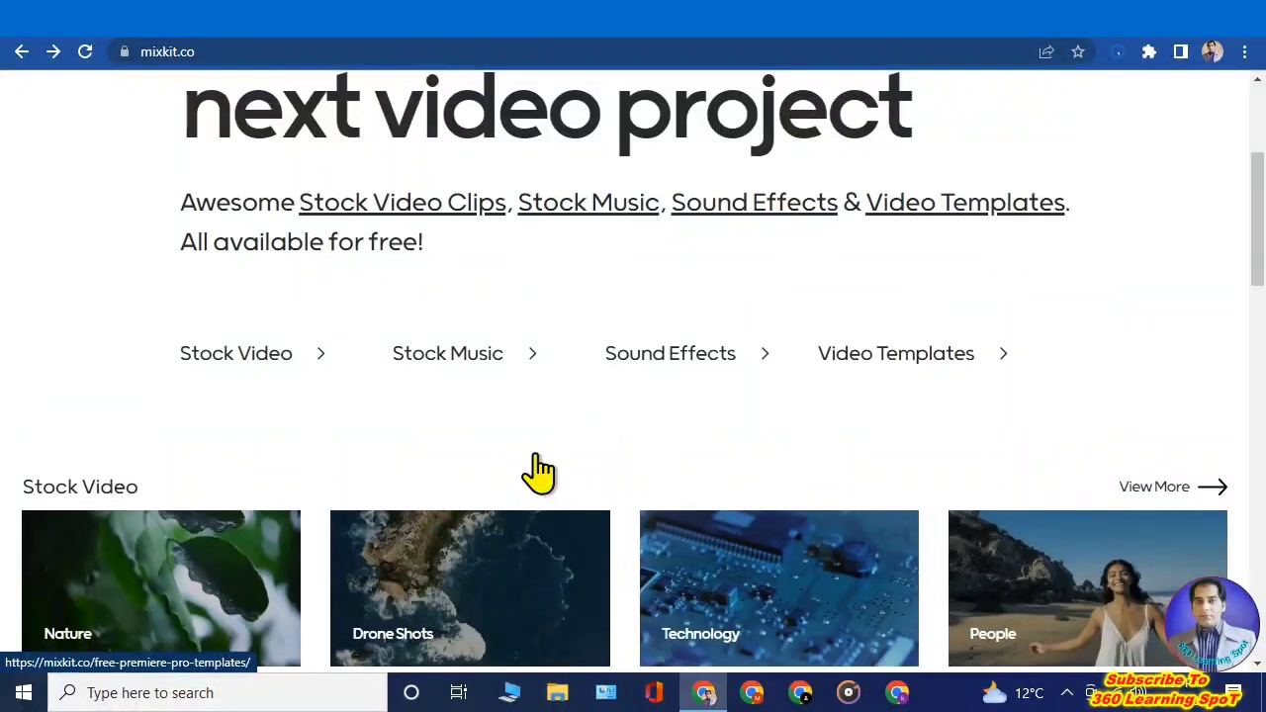
{"action": "scroll", "coordinate": [539, 469], "scroll_direction": "up", "scroll_amount": 2}
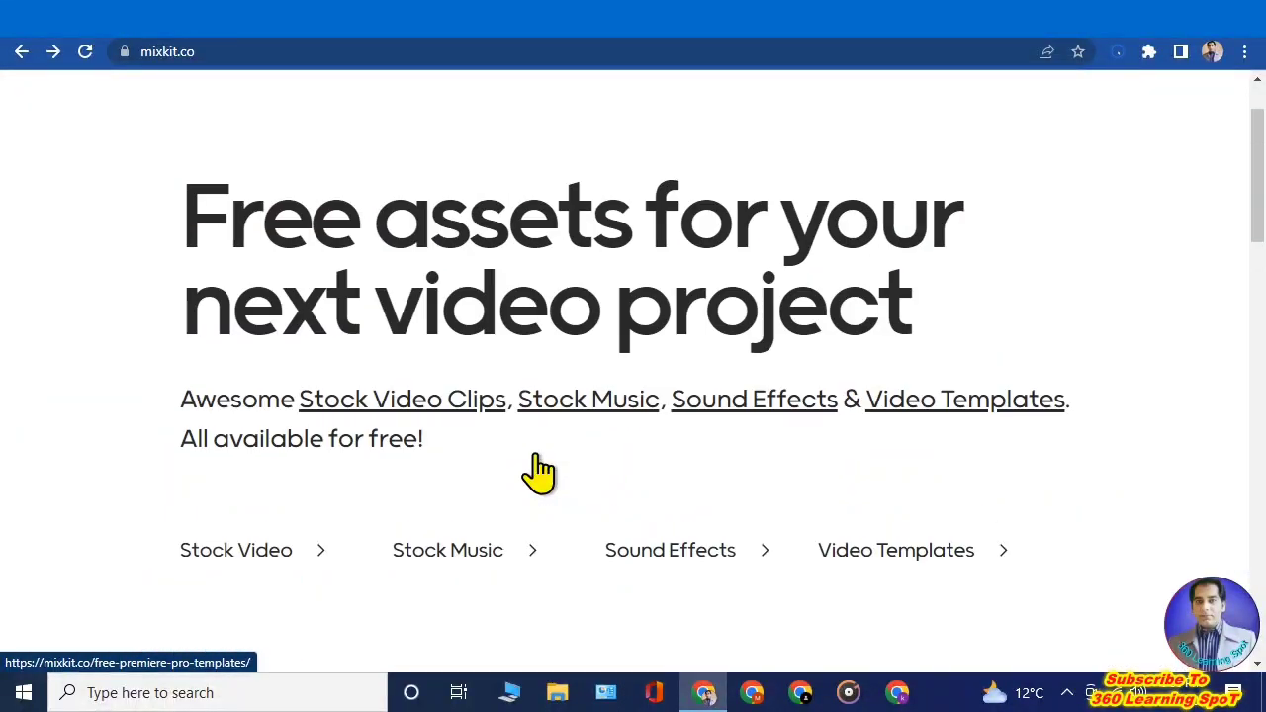
Step: Filter Mixkit's Stock Music by the Hip Hop genre
{"action": "left_click", "coordinate": [463, 562]}
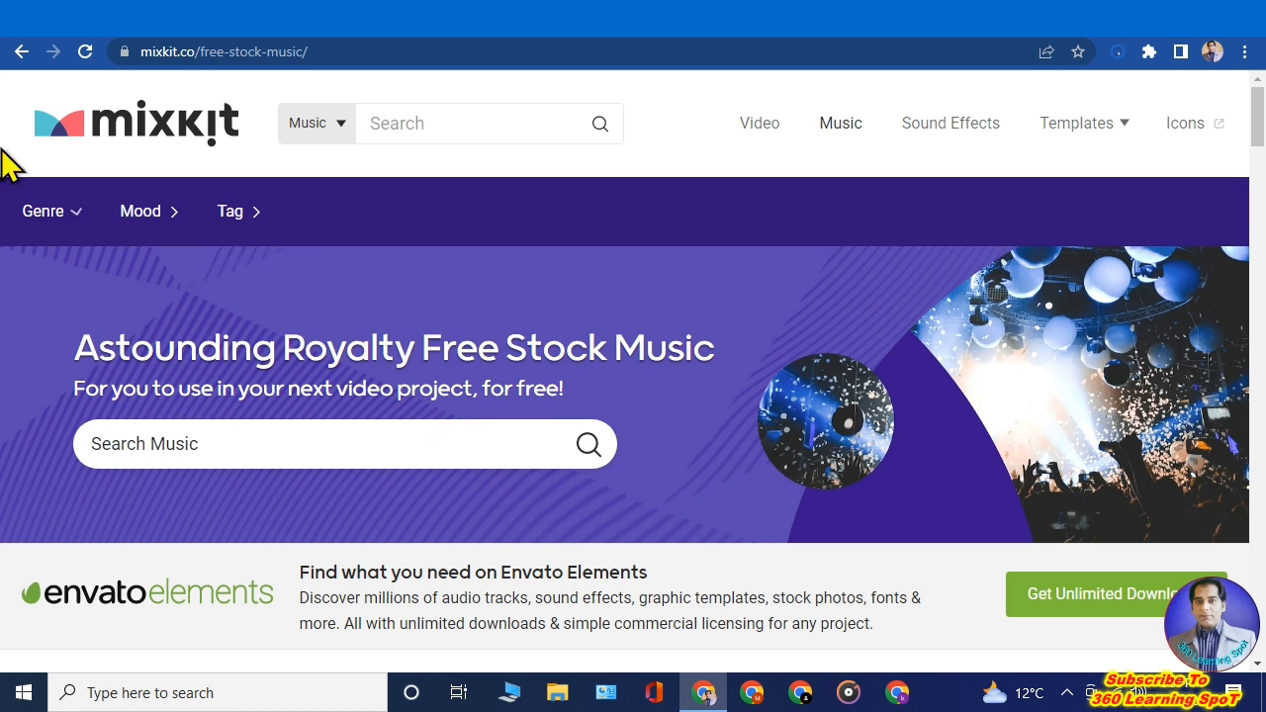
{"action": "mouse_move", "coordinate": [42, 233]}
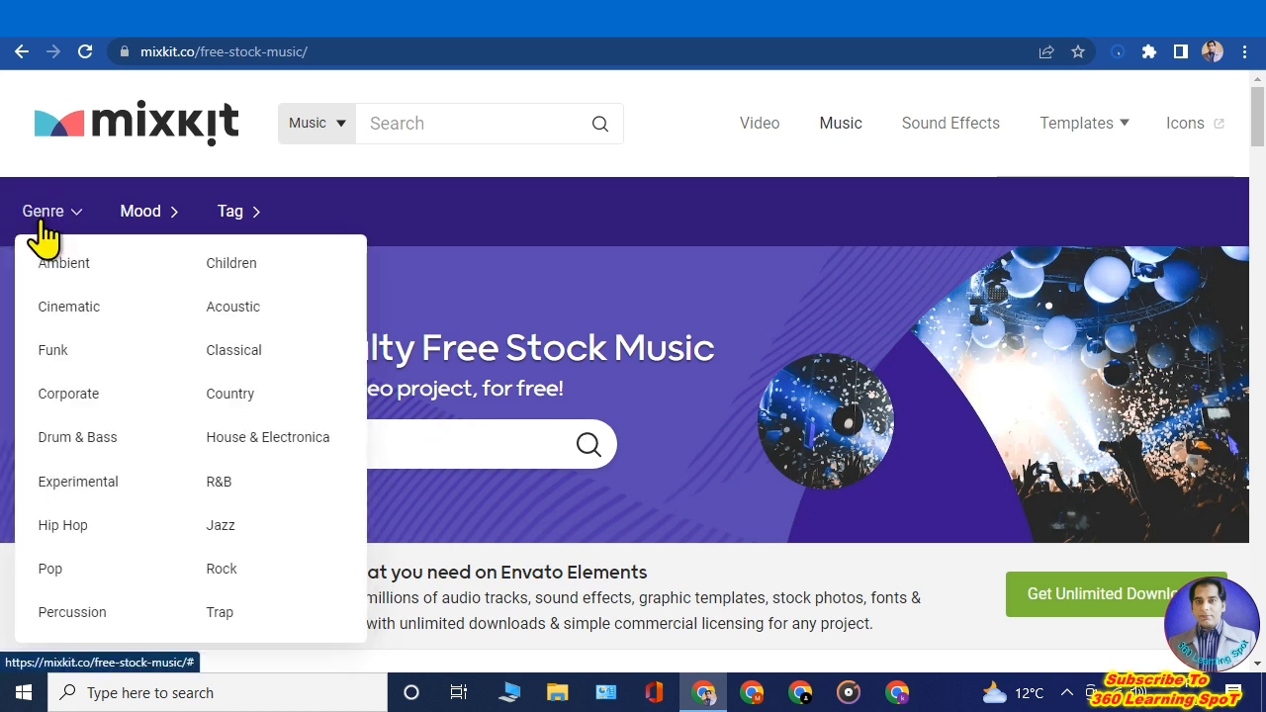
{"action": "left_click", "coordinate": [44, 212]}
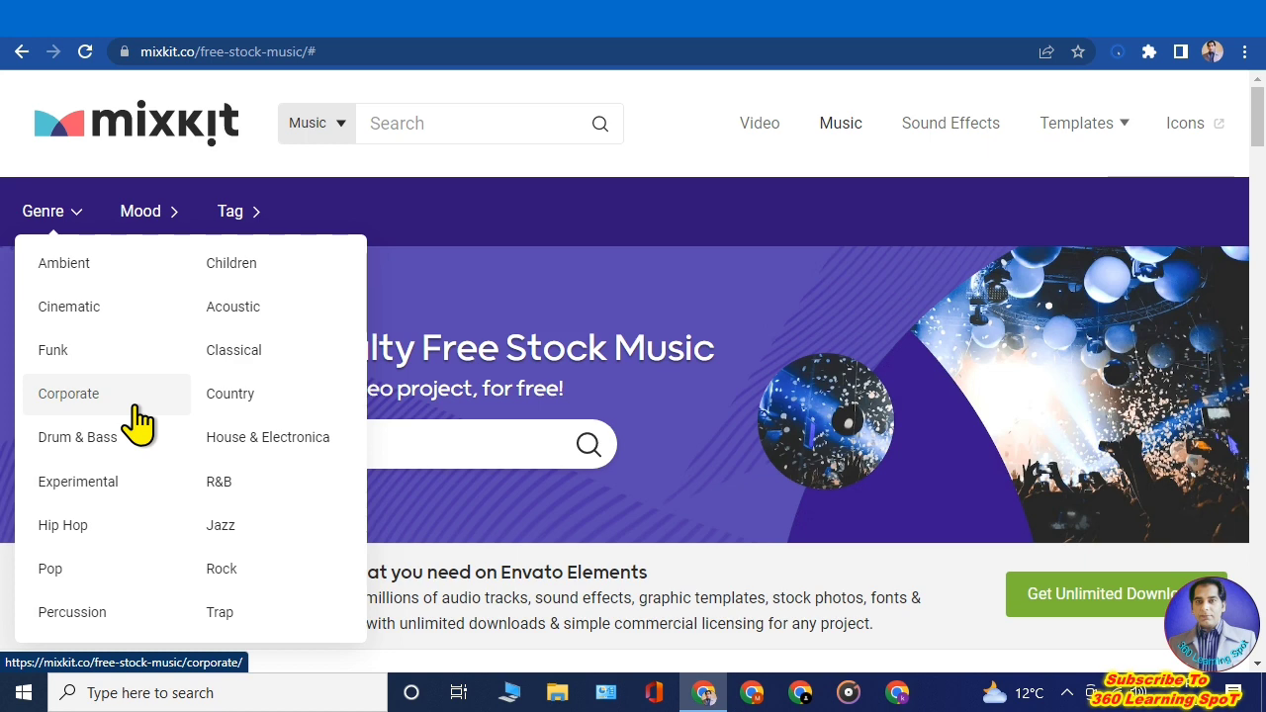
{"action": "left_click", "coordinate": [65, 528]}
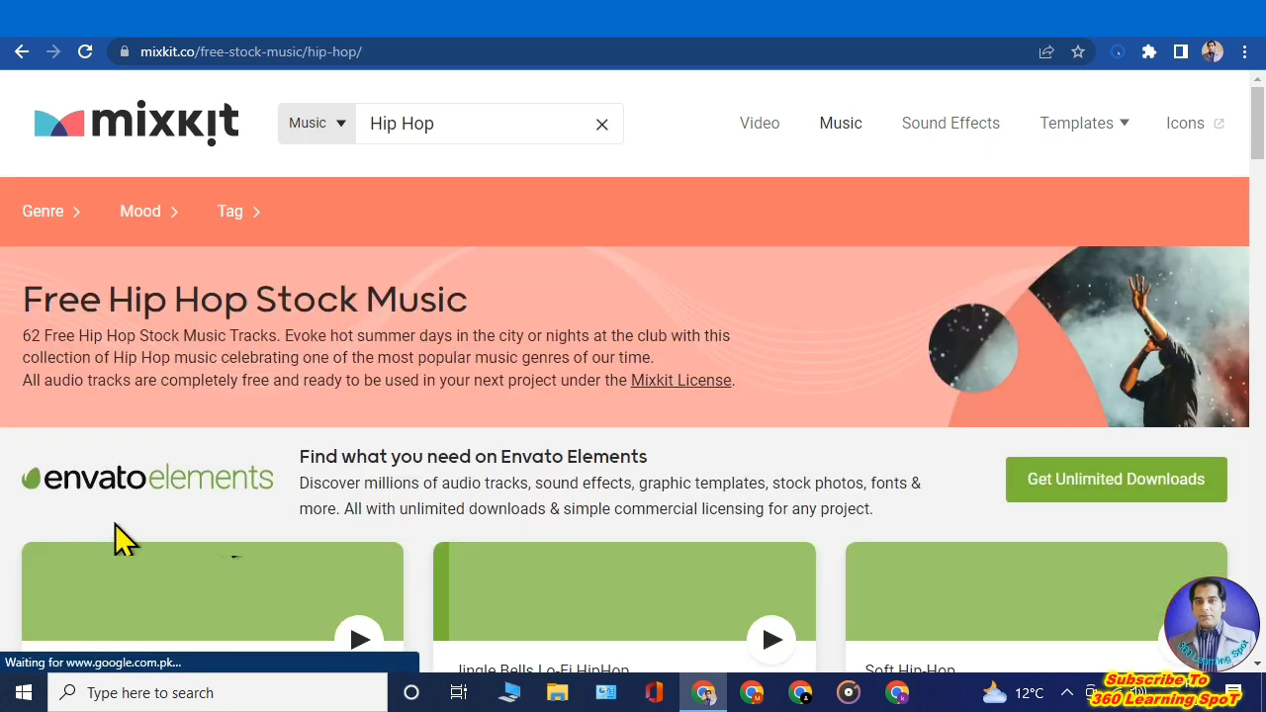
Step: Preview the C.B.P.D track, then download it as an MP3
{"action": "scroll", "coordinate": [786, 490], "scroll_direction": "down", "scroll_amount": 4}
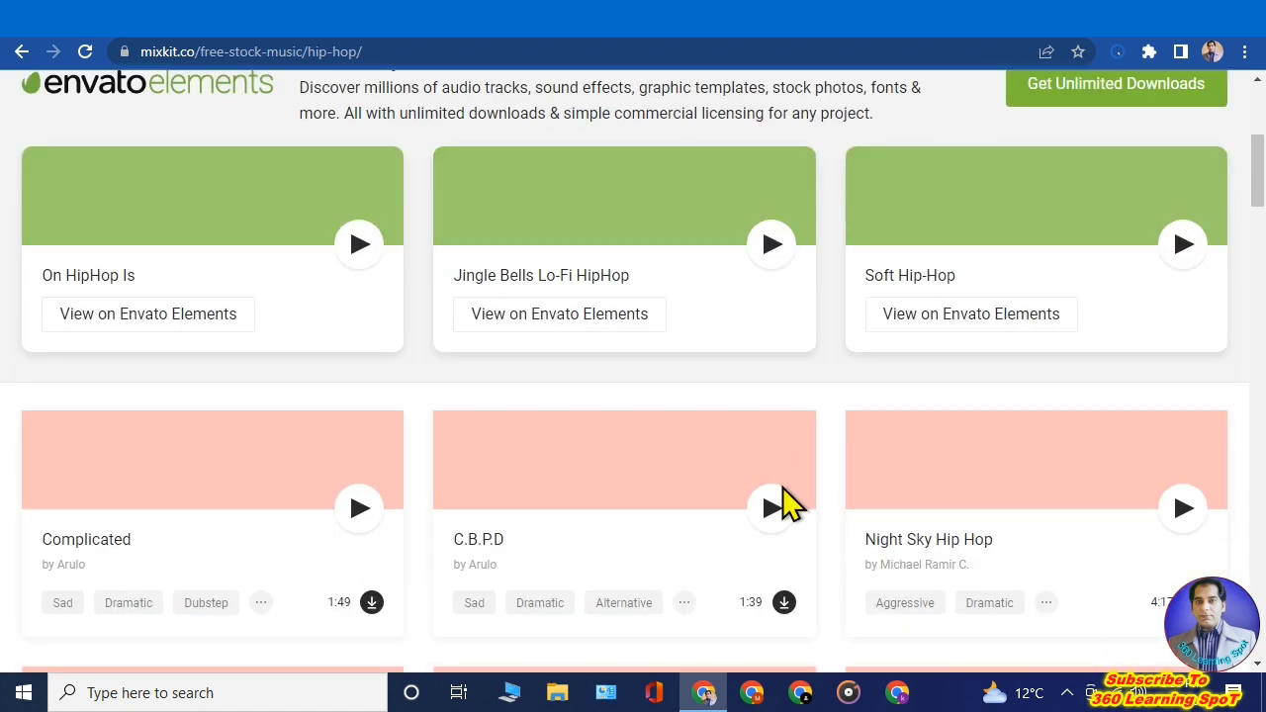
{"action": "scroll", "coordinate": [783, 475], "scroll_direction": "down", "scroll_amount": 1}
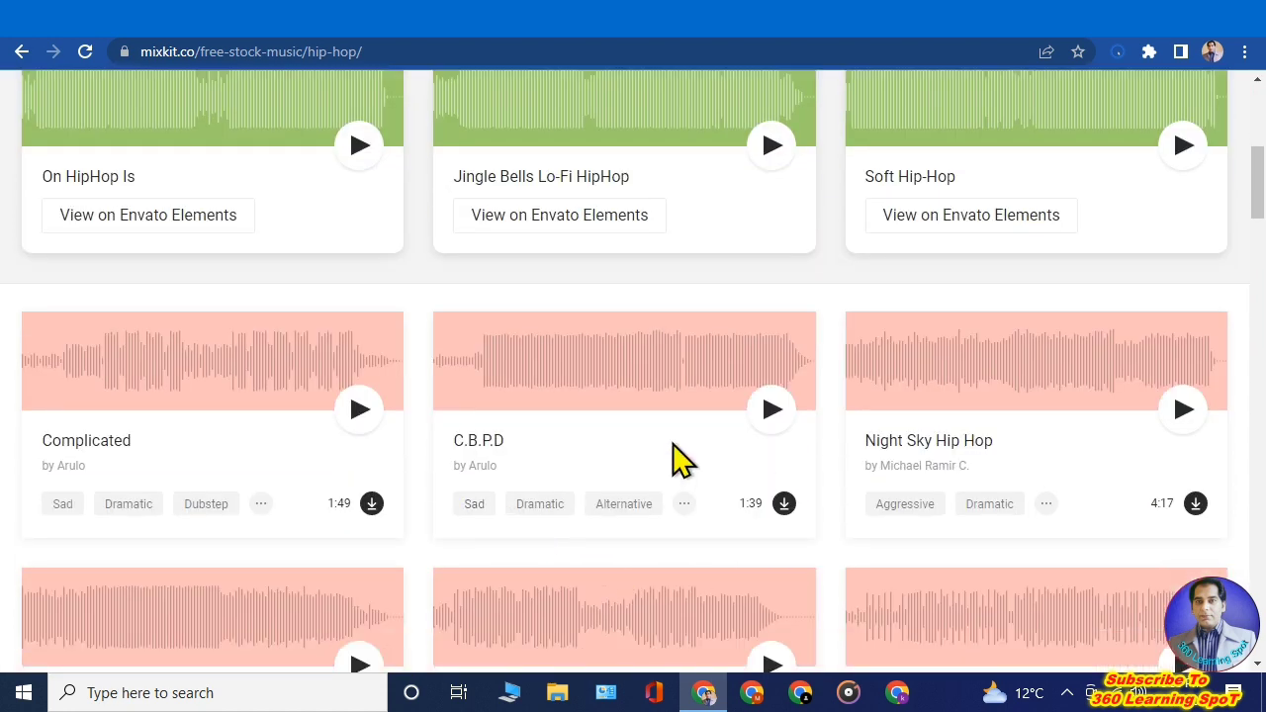
{"action": "left_click", "coordinate": [772, 411]}
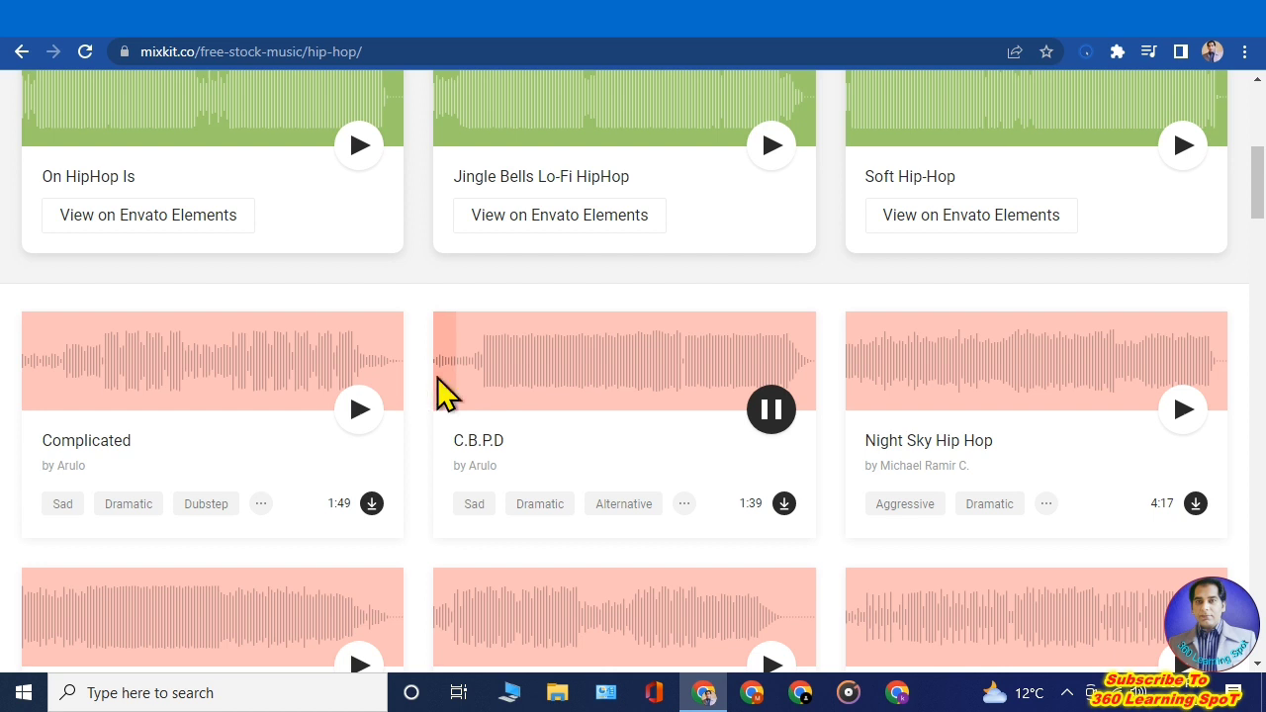
{"action": "scroll", "coordinate": [576, 378], "scroll_direction": "down", "scroll_amount": 1}
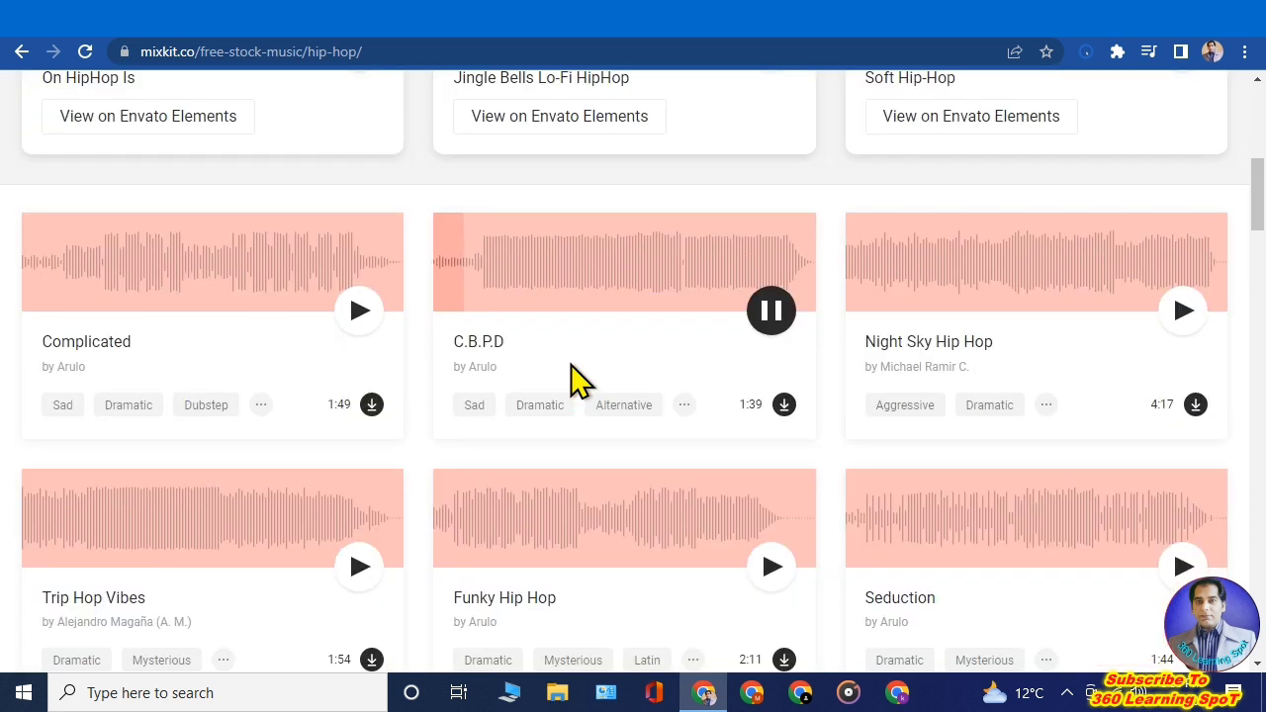
{"action": "left_click", "coordinate": [772, 312]}
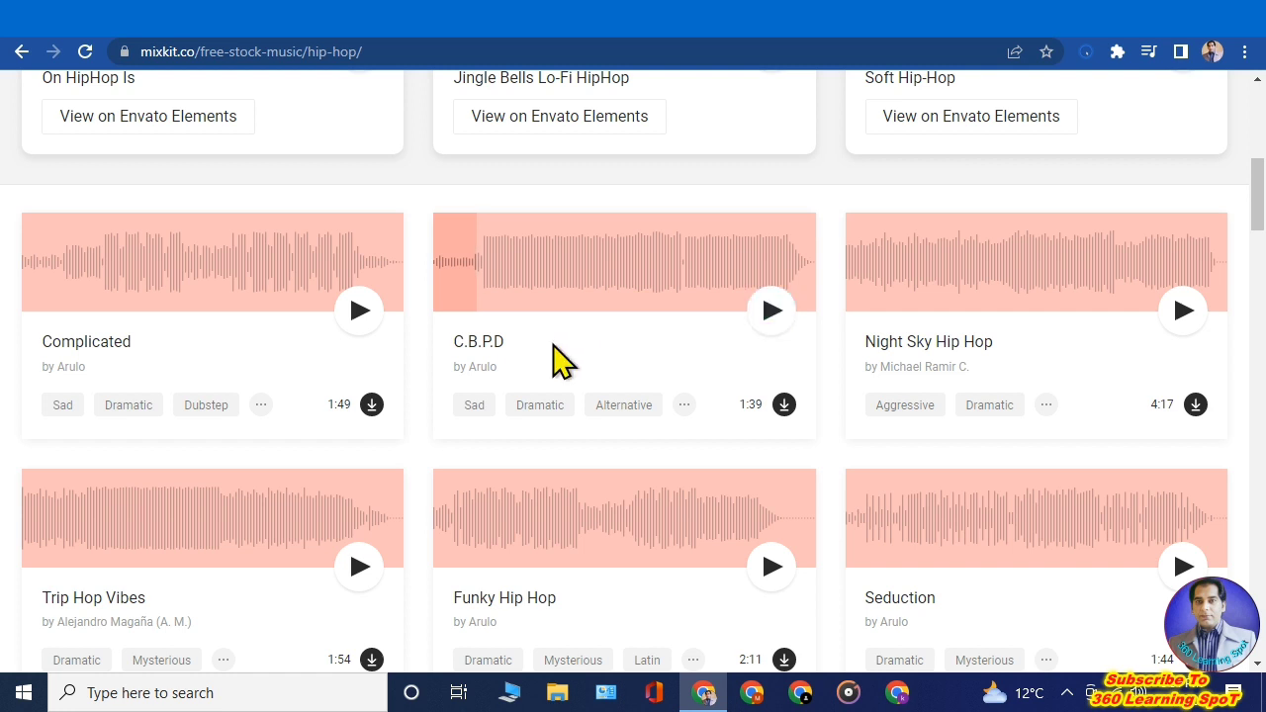
{"action": "left_click", "coordinate": [784, 405]}
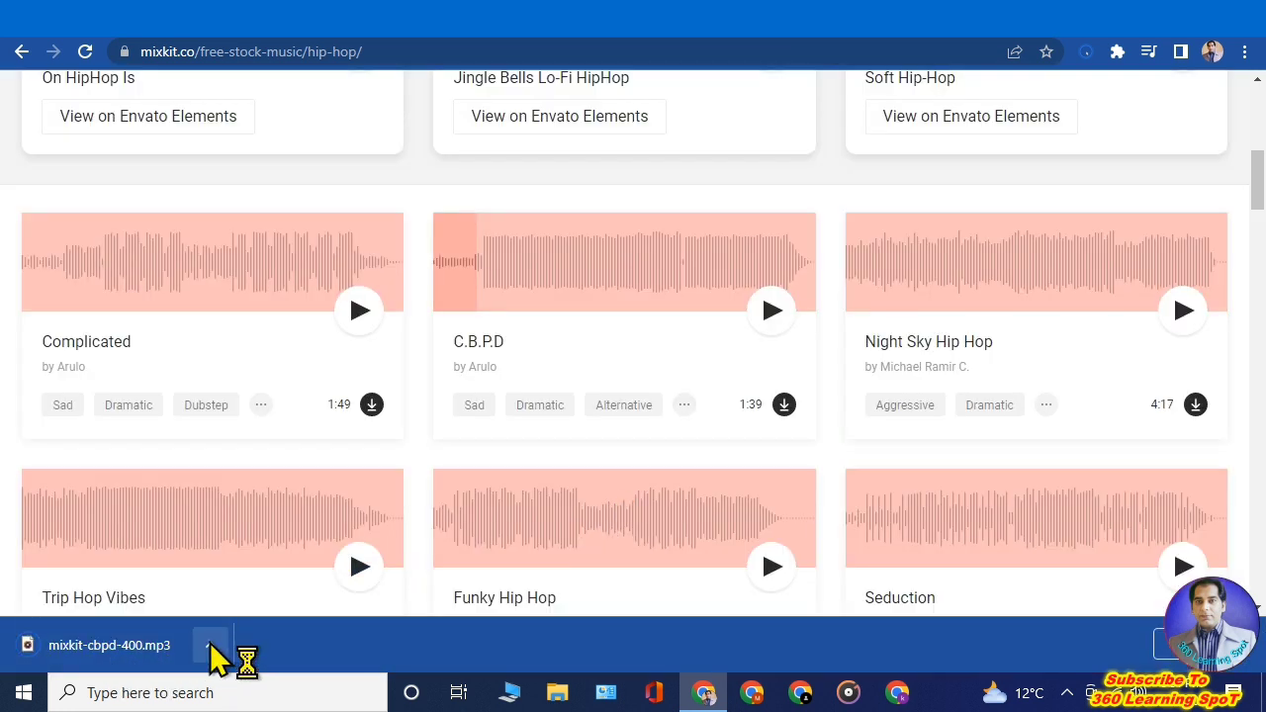
Step: Download the Complicated and Funky Hip Hop tracks from Mixkit
{"action": "left_click", "coordinate": [210, 645]}
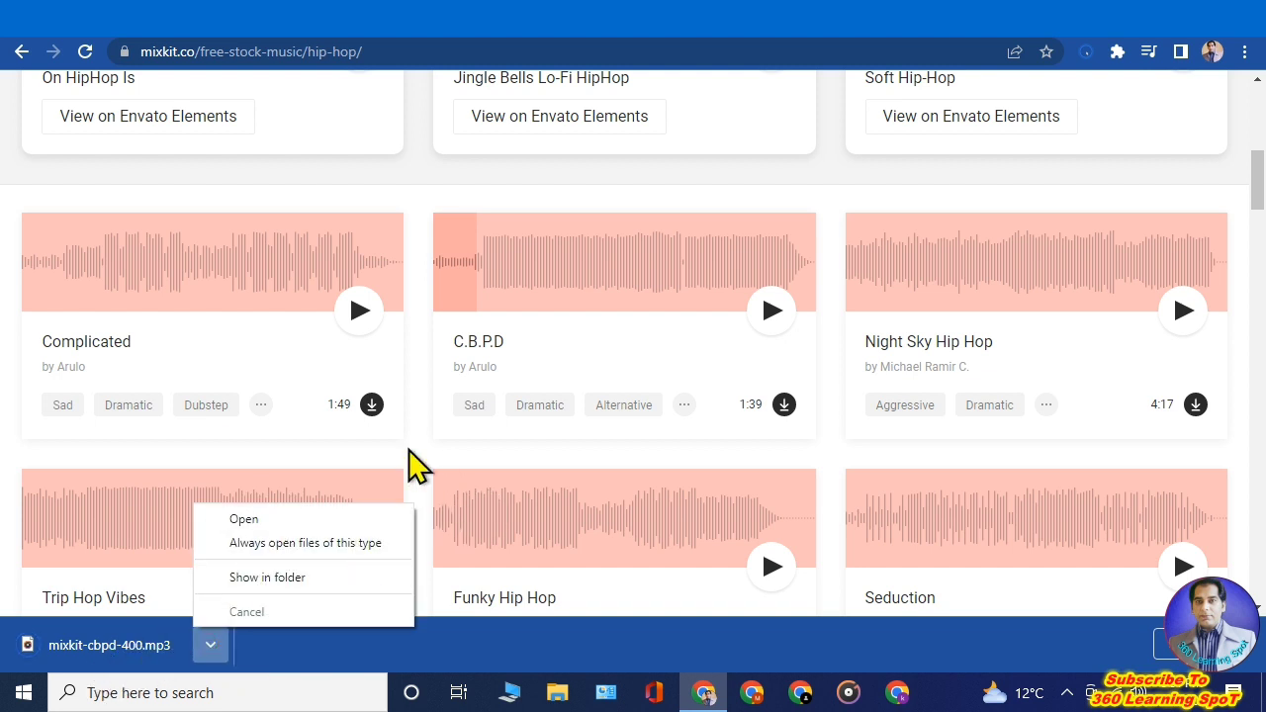
{"action": "left_click", "coordinate": [371, 405]}
{"action": "left_click", "coordinate": [777, 569]}
{"action": "scroll", "coordinate": [784, 574], "scroll_direction": "down", "scroll_amount": 1}
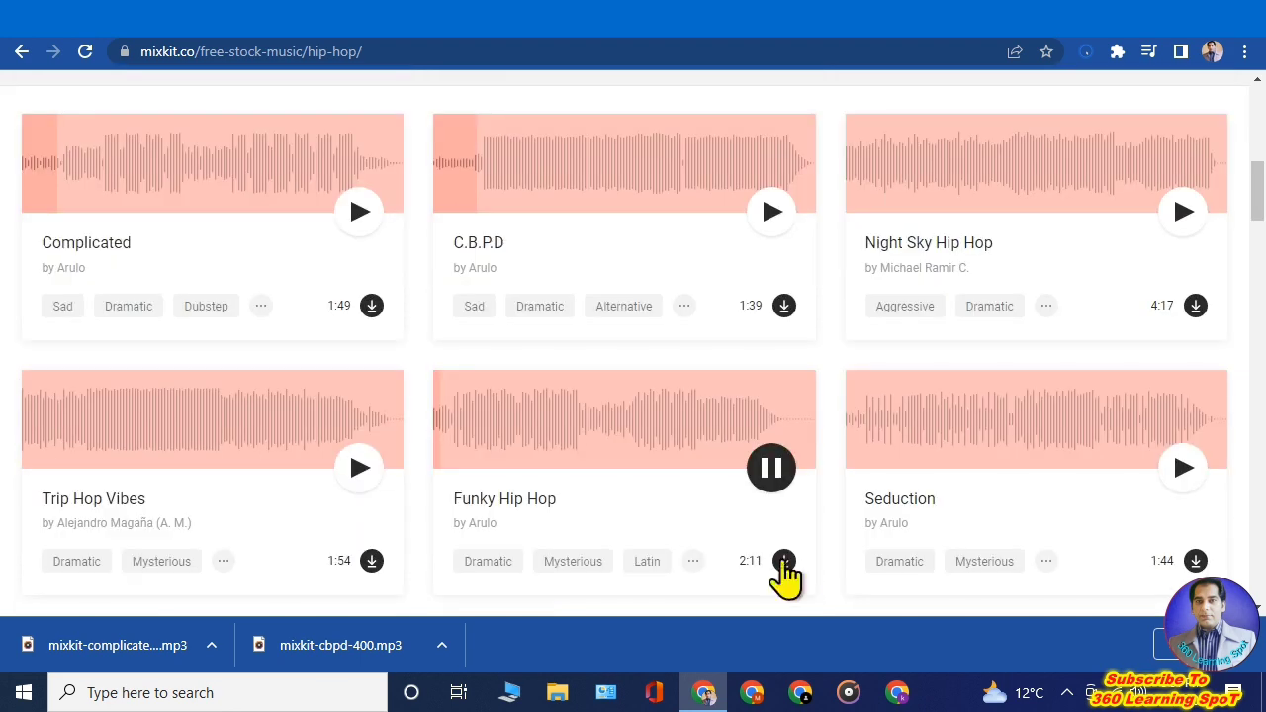
{"action": "left_click", "coordinate": [784, 561]}
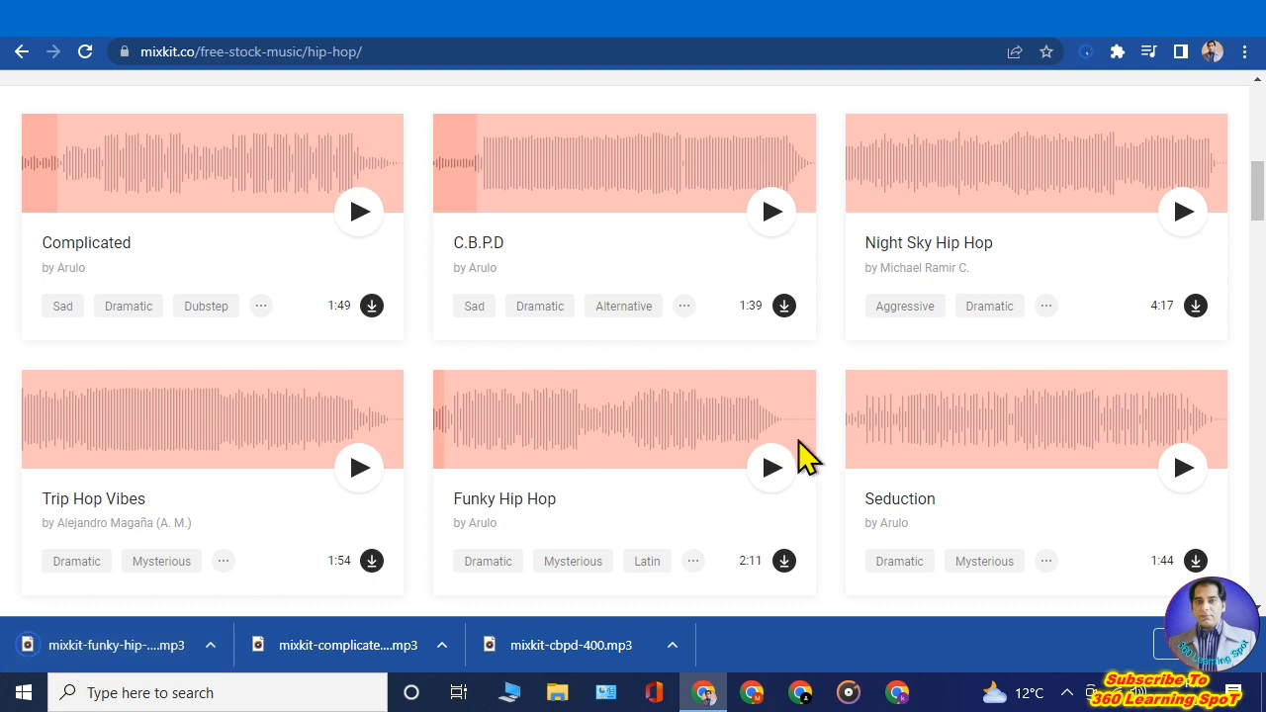
Step: Download the Try Me track and show the list of downloaded files
{"action": "scroll", "coordinate": [805, 455], "scroll_direction": "down", "scroll_amount": 2}
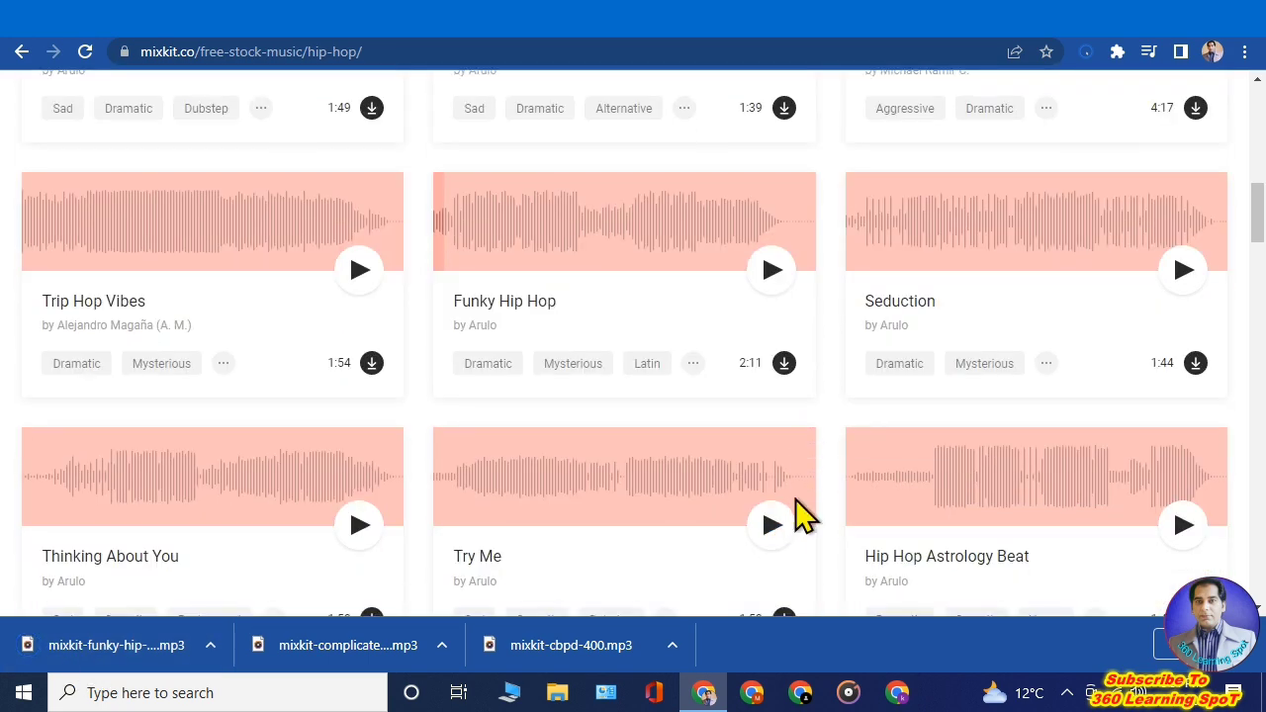
{"action": "scroll", "coordinate": [801, 517], "scroll_direction": "down", "scroll_amount": 2}
{"action": "left_click", "coordinate": [787, 521]}
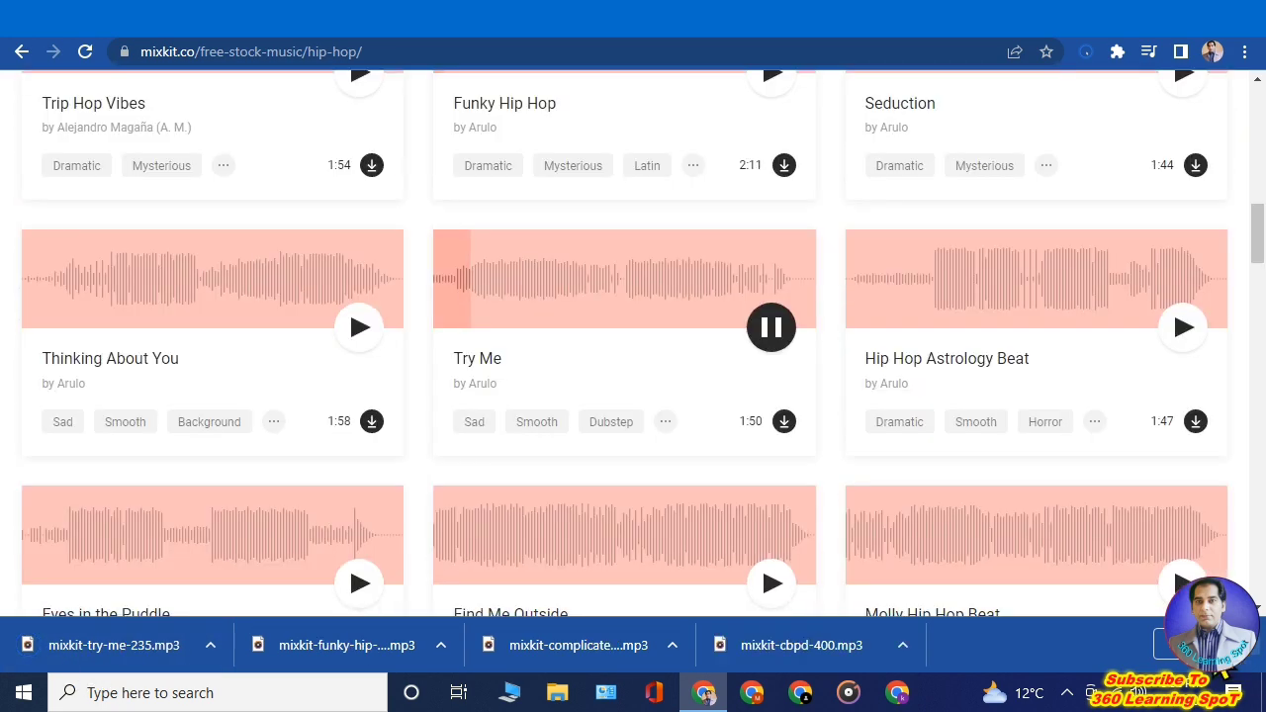
{"action": "left_click", "coordinate": [1177, 644]}
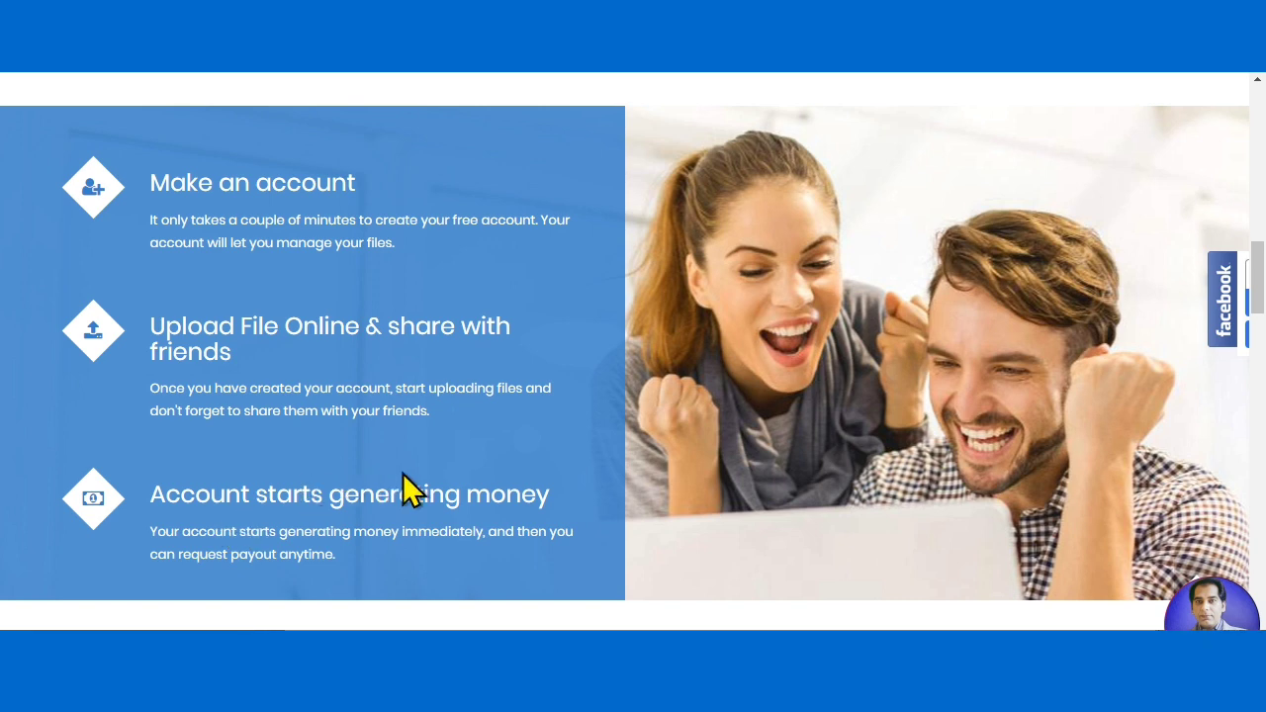
Step: Scroll the File-Upload.com homepage to the Pay Per Download program's Group A, B, C earnings
{"action": "scroll", "coordinate": [521, 507], "scroll_direction": "down", "scroll_amount": 2}
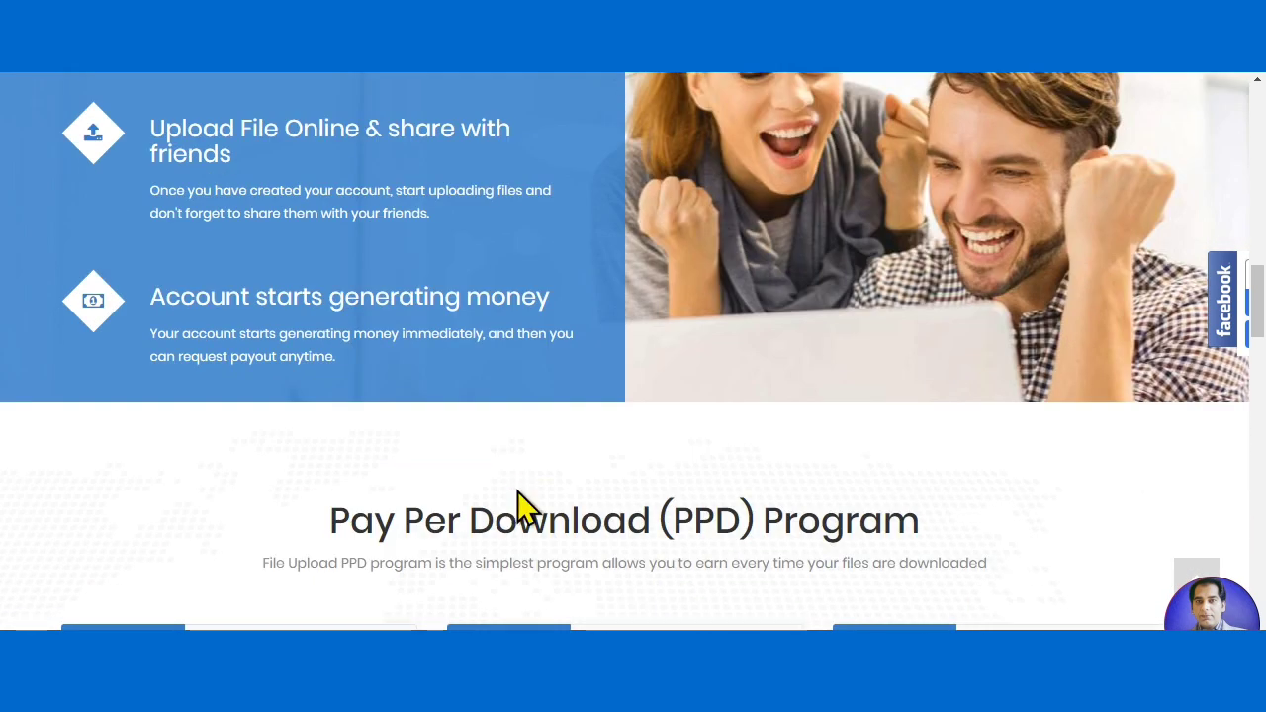
{"action": "scroll", "coordinate": [457, 436], "scroll_direction": "down", "scroll_amount": 2}
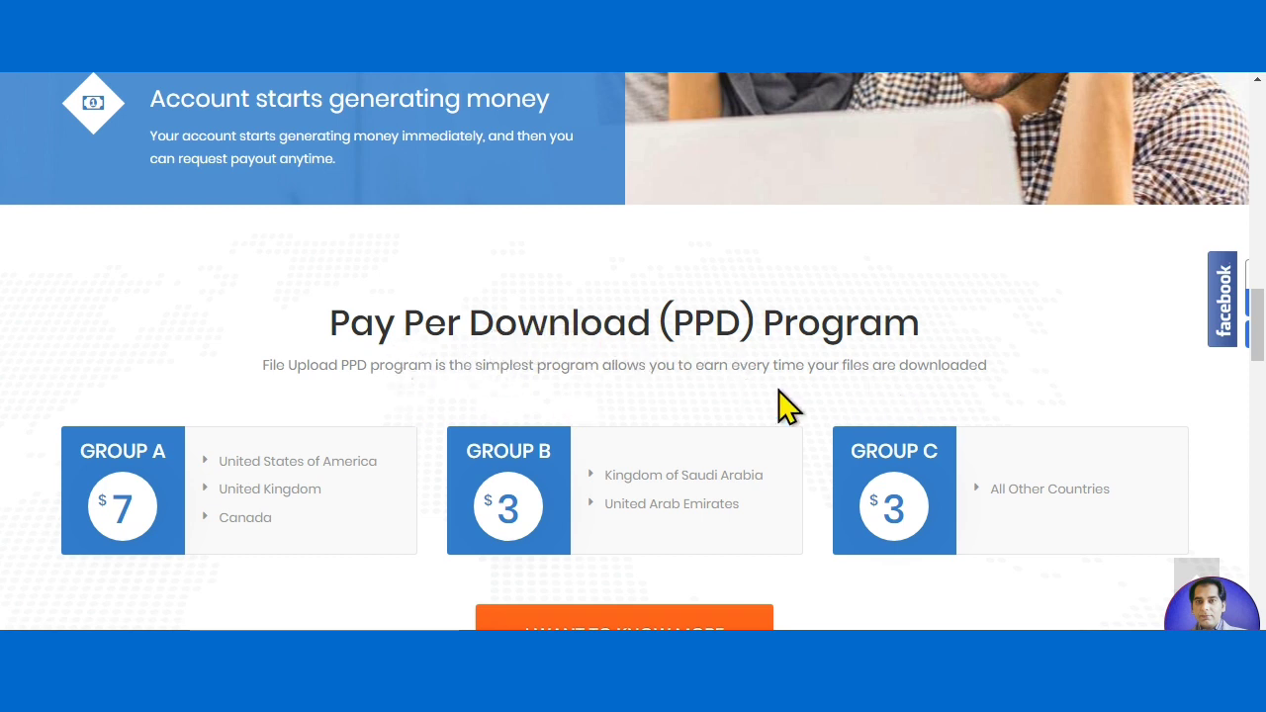
{"action": "scroll", "coordinate": [487, 413], "scroll_direction": "down", "scroll_amount": 1}
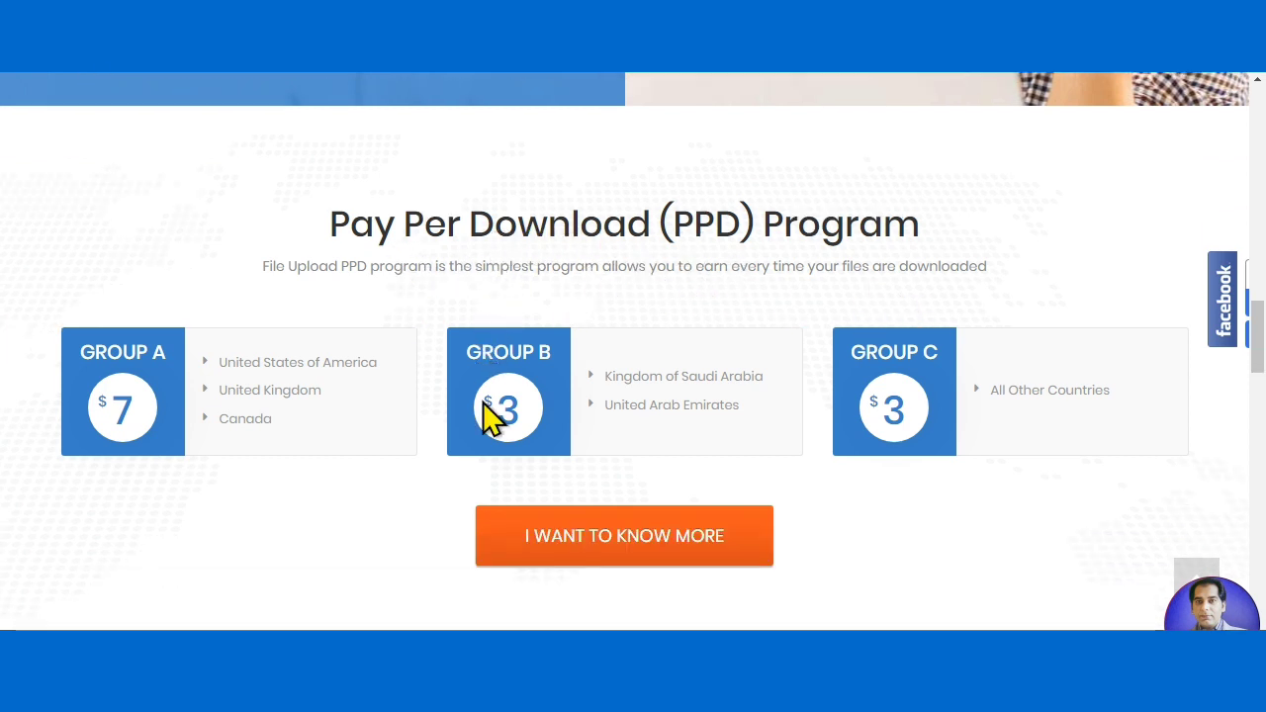
{"action": "scroll", "coordinate": [482, 401], "scroll_direction": "down", "scroll_amount": 1}
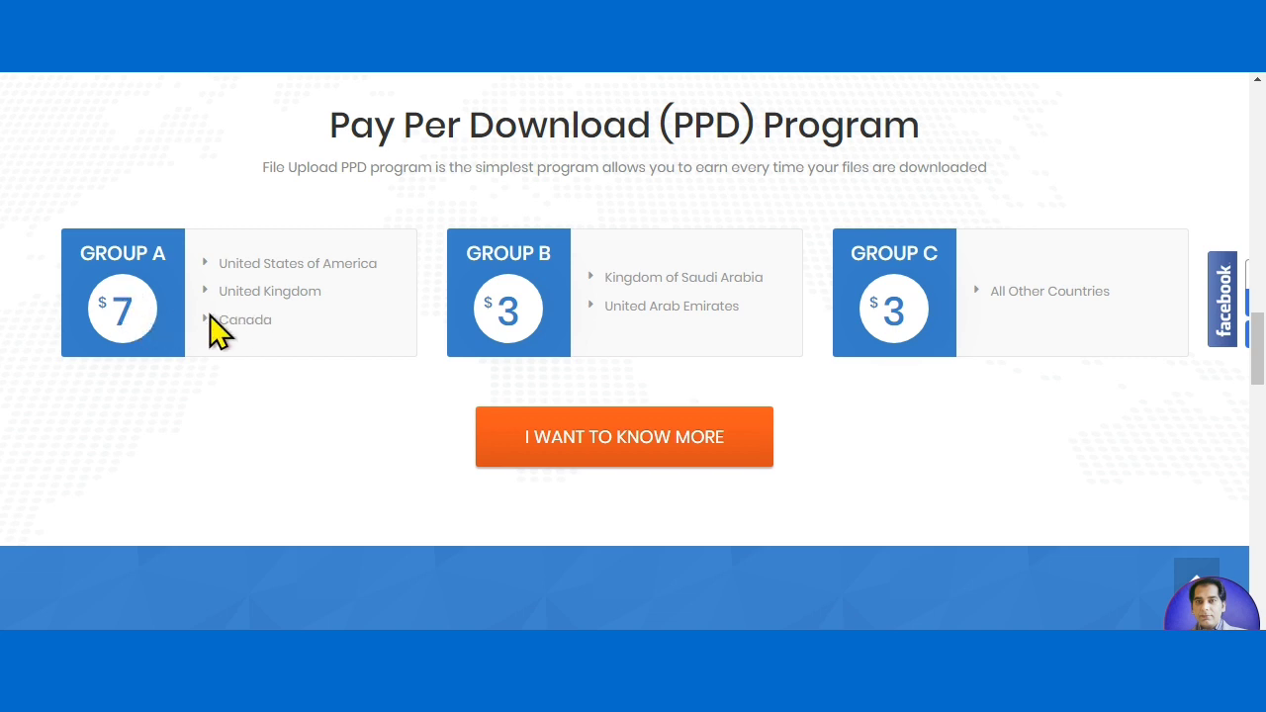
{"action": "scroll", "coordinate": [659, 346], "scroll_direction": "down", "scroll_amount": 1}
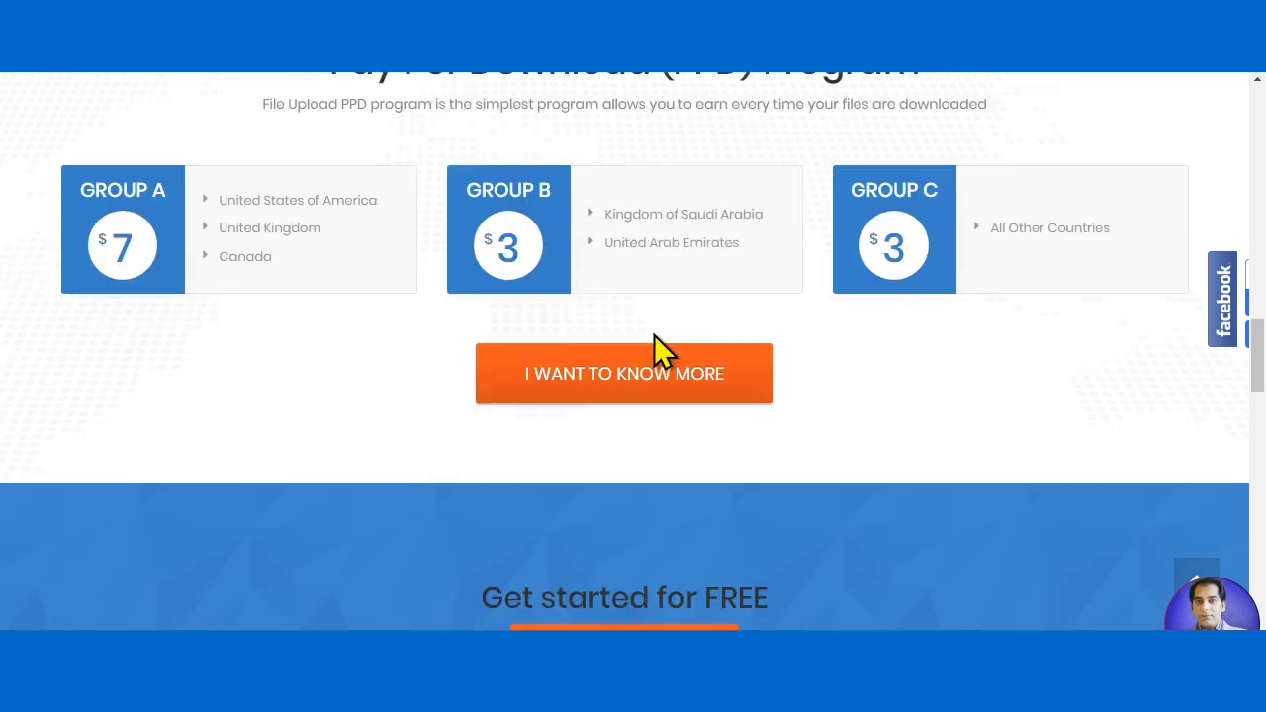
{"action": "scroll", "coordinate": [633, 346], "scroll_direction": "down", "scroll_amount": 2}
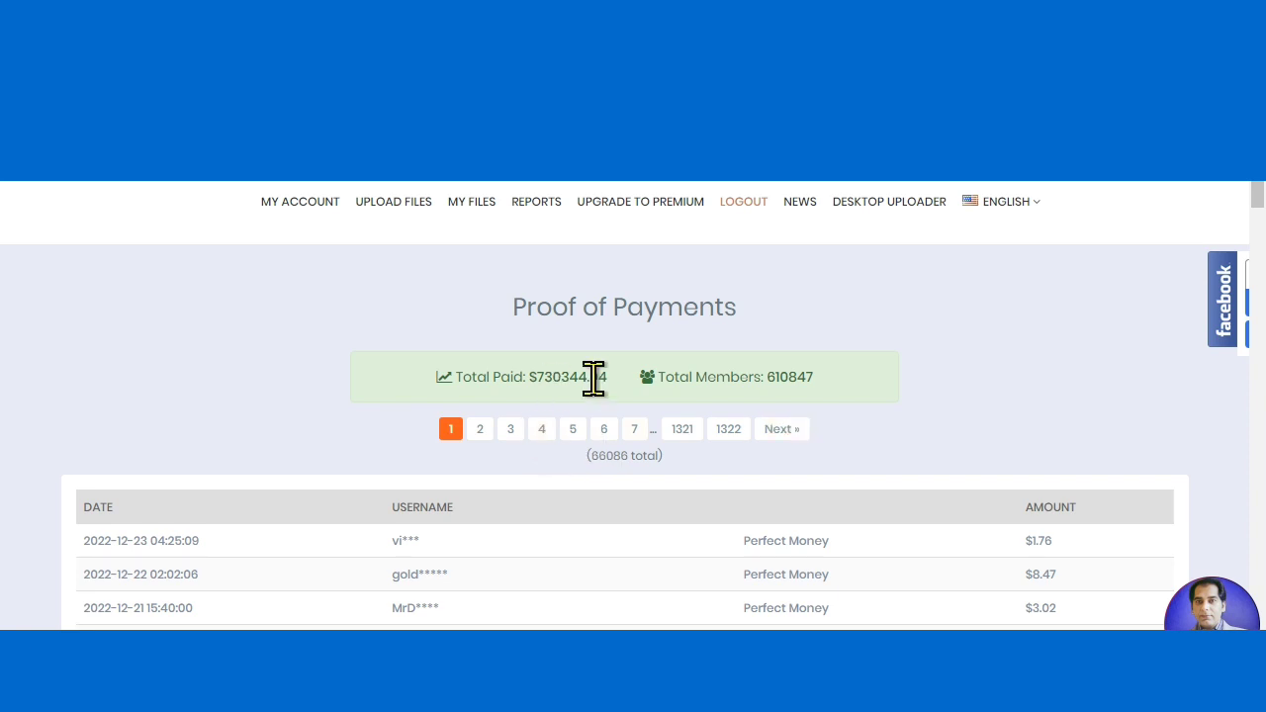
Step: Highlight the Total Paid figure and review payouts down to the payment-method logos
{"action": "left_click_drag", "start_coordinate": [524, 375], "coordinate": [609, 380]}
{"action": "left_click", "coordinate": [580, 311]}
{"action": "scroll", "coordinate": [580, 322], "scroll_direction": "down", "scroll_amount": 2}
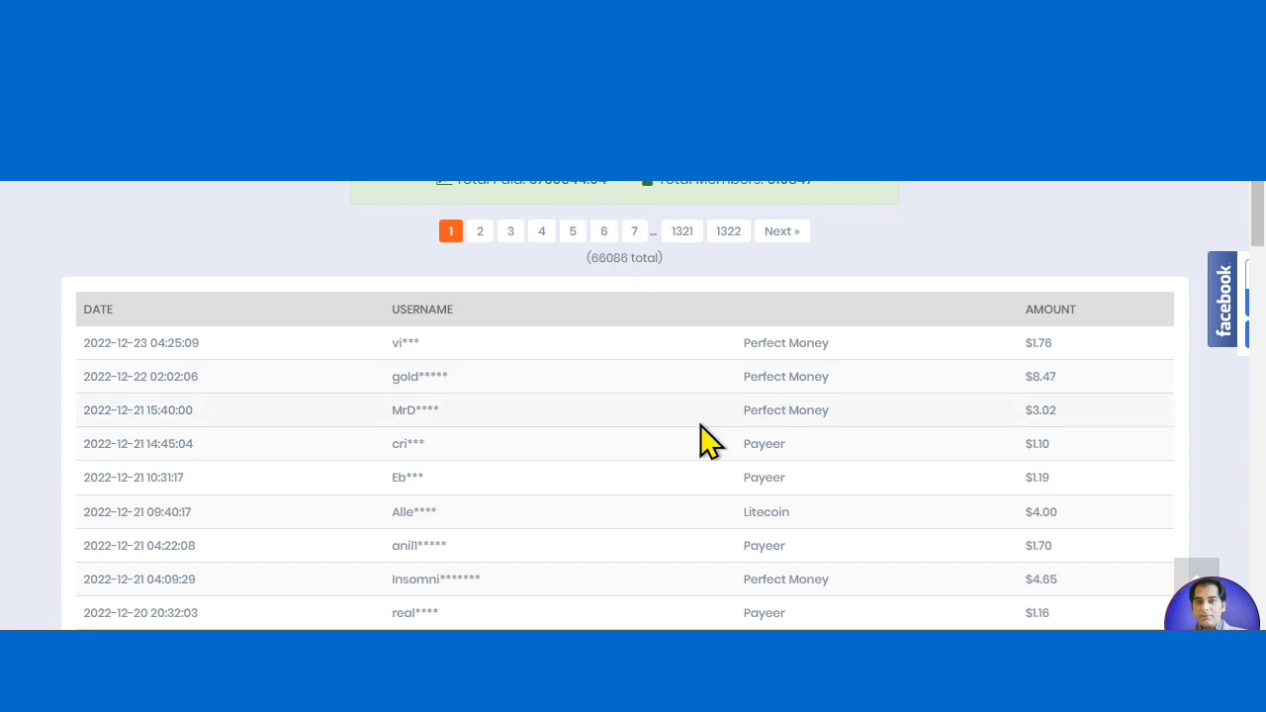
{"action": "scroll", "coordinate": [708, 442], "scroll_direction": "down", "scroll_amount": 1}
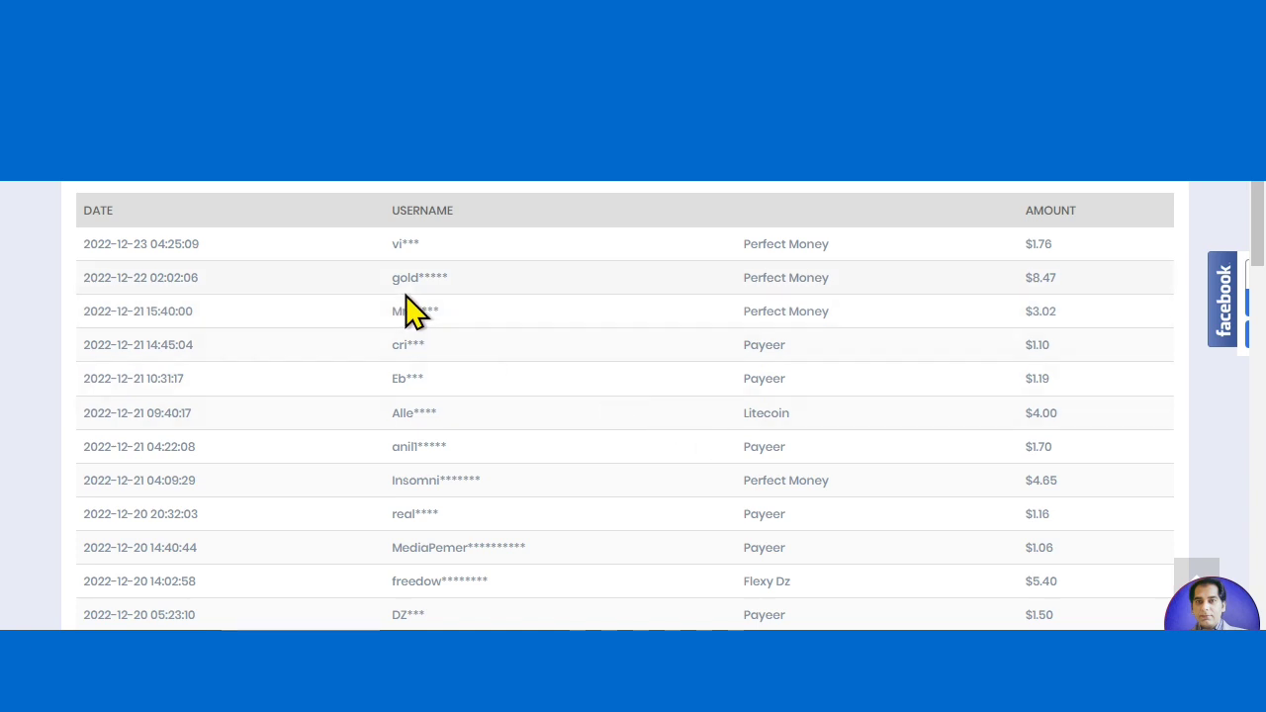
{"action": "scroll", "coordinate": [593, 336], "scroll_direction": "down", "scroll_amount": 1}
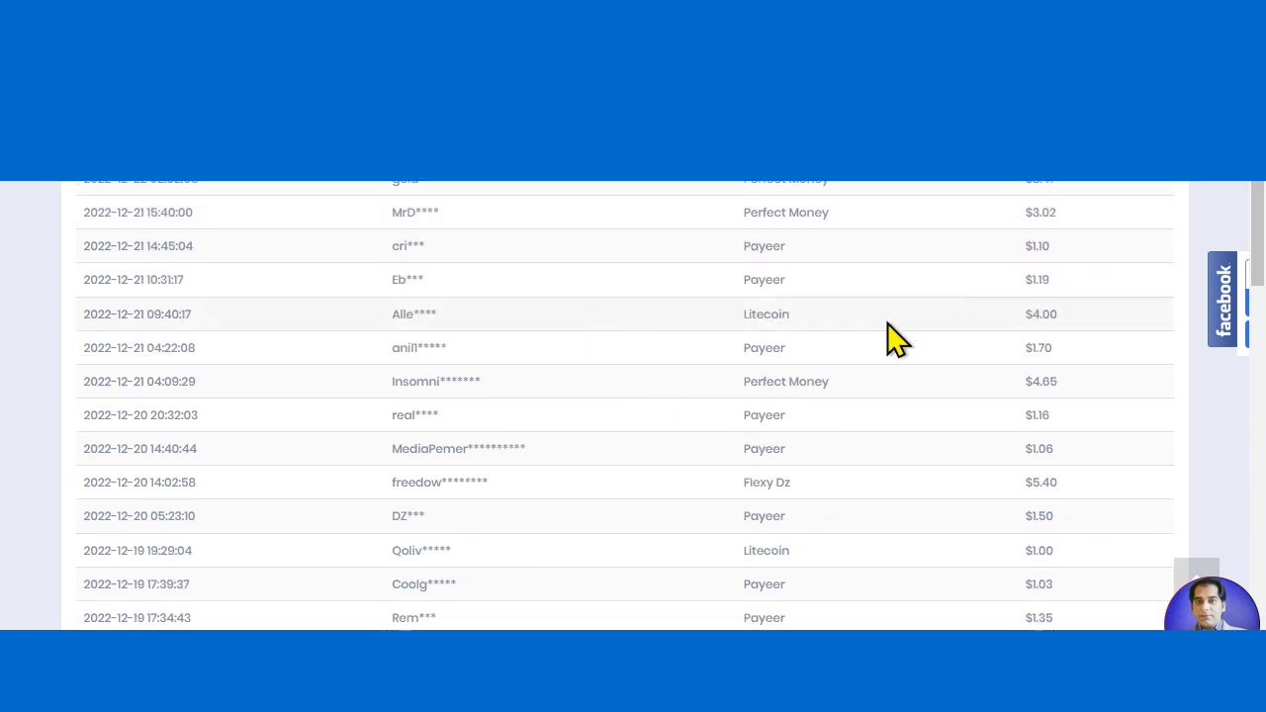
{"action": "scroll", "coordinate": [895, 340], "scroll_direction": "up", "scroll_amount": 1}
{"action": "scroll", "coordinate": [884, 333], "scroll_direction": "down", "scroll_amount": 1}
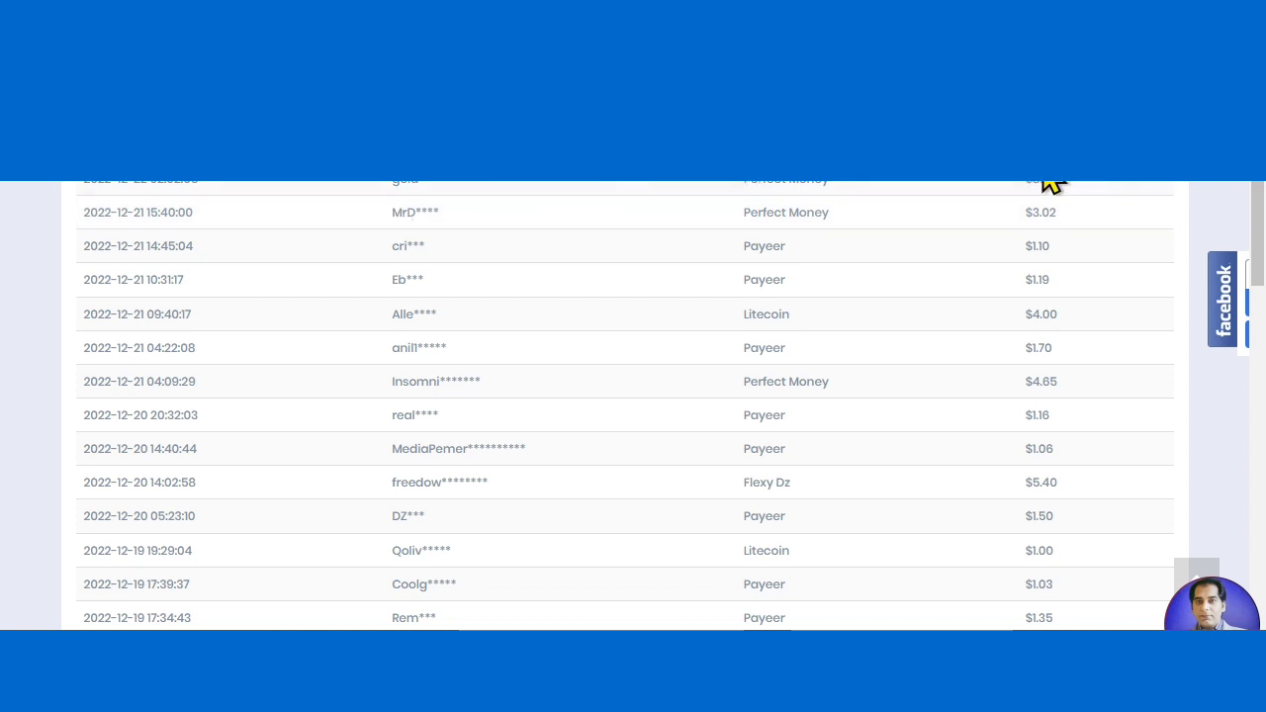
{"action": "scroll", "coordinate": [967, 485], "scroll_direction": "down", "scroll_amount": 10}
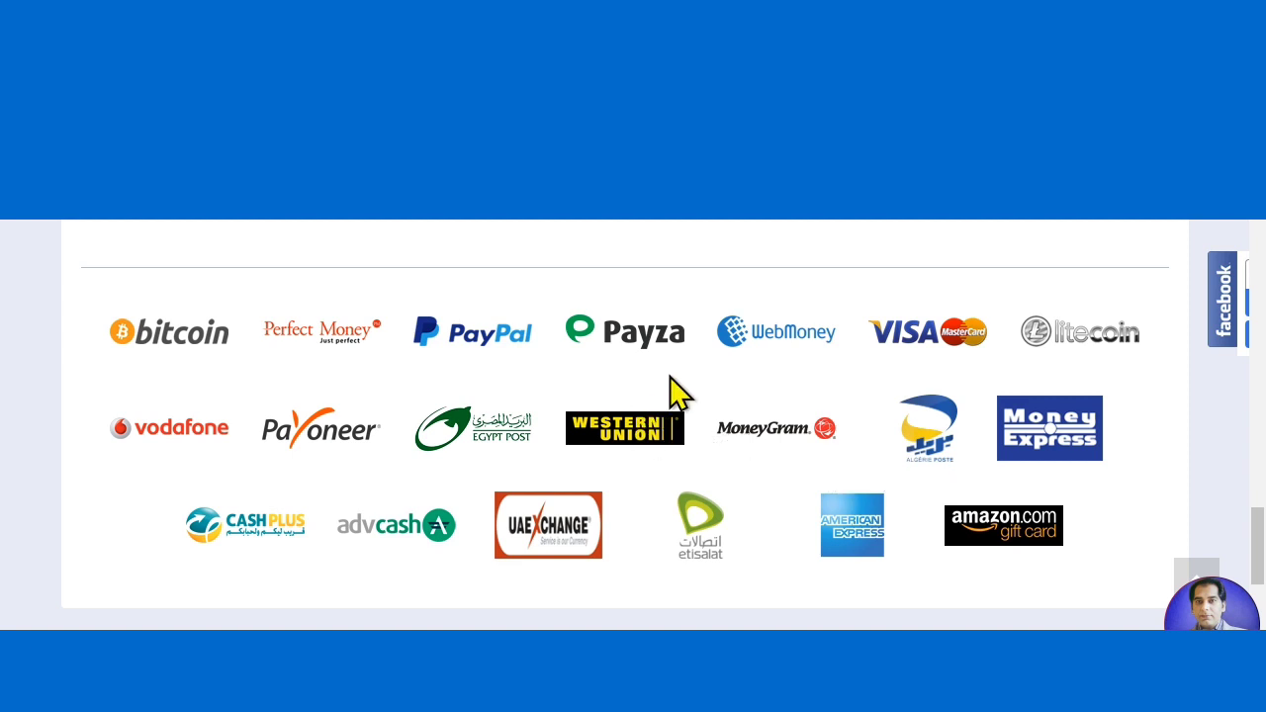
Step: Return to the Pay Per Download section showing $7 for Group A, $3 for B and C
{"action": "scroll", "coordinate": [918, 342], "scroll_direction": "down", "scroll_amount": 2}
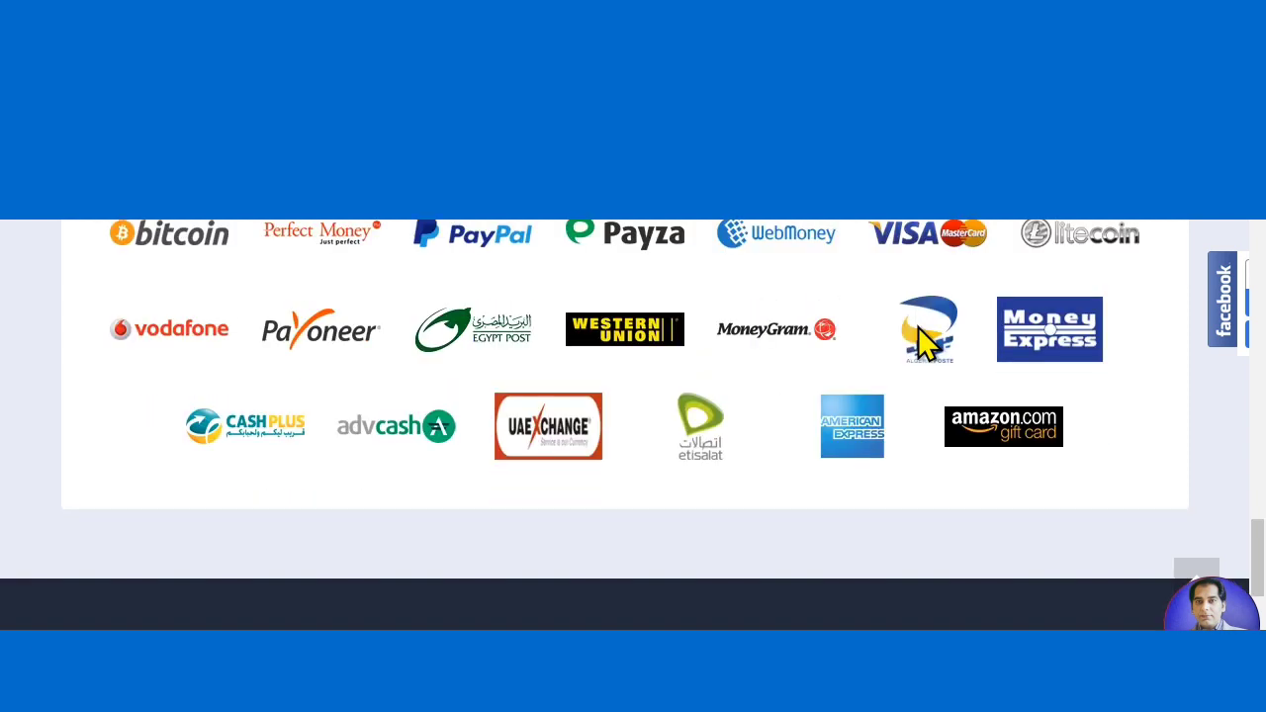
{"action": "scroll", "coordinate": [919, 346], "scroll_direction": "up", "scroll_amount": 2}
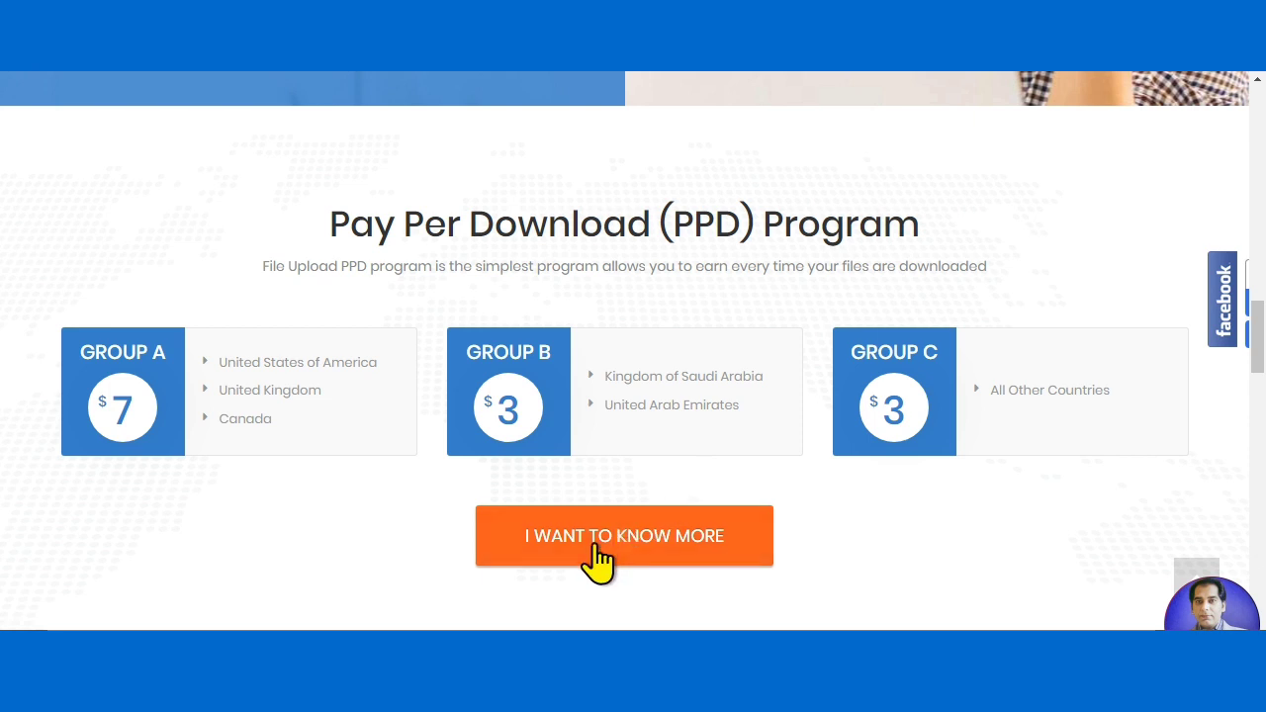
Step: Open the profit rates page and highlight the rewards bullets and up-to-$7 per 1000 downloads rate
{"action": "left_click", "coordinate": [595, 544]}
{"action": "left_click_drag", "start_coordinate": [109, 273], "coordinate": [524, 273]}
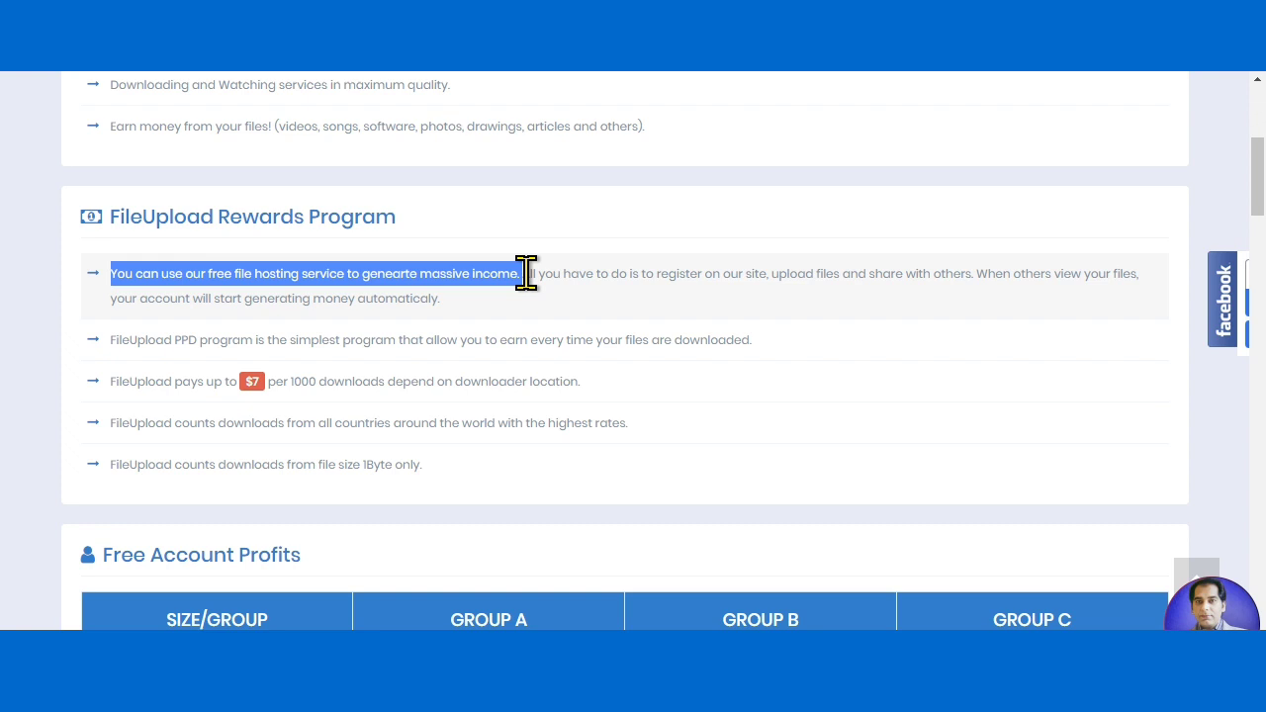
{"action": "left_click_drag", "start_coordinate": [527, 273], "coordinate": [1098, 315]}
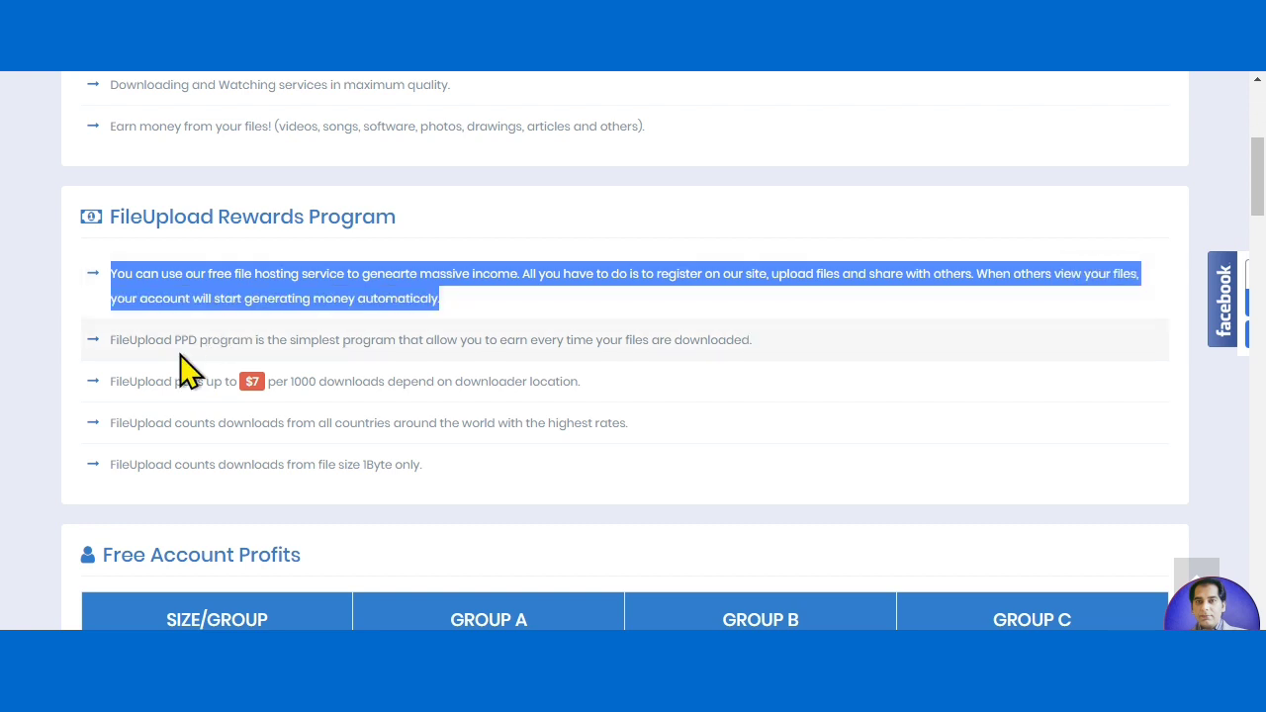
{"action": "left_click_drag", "start_coordinate": [170, 381], "coordinate": [316, 384]}
{"action": "left_click", "coordinate": [237, 418]}
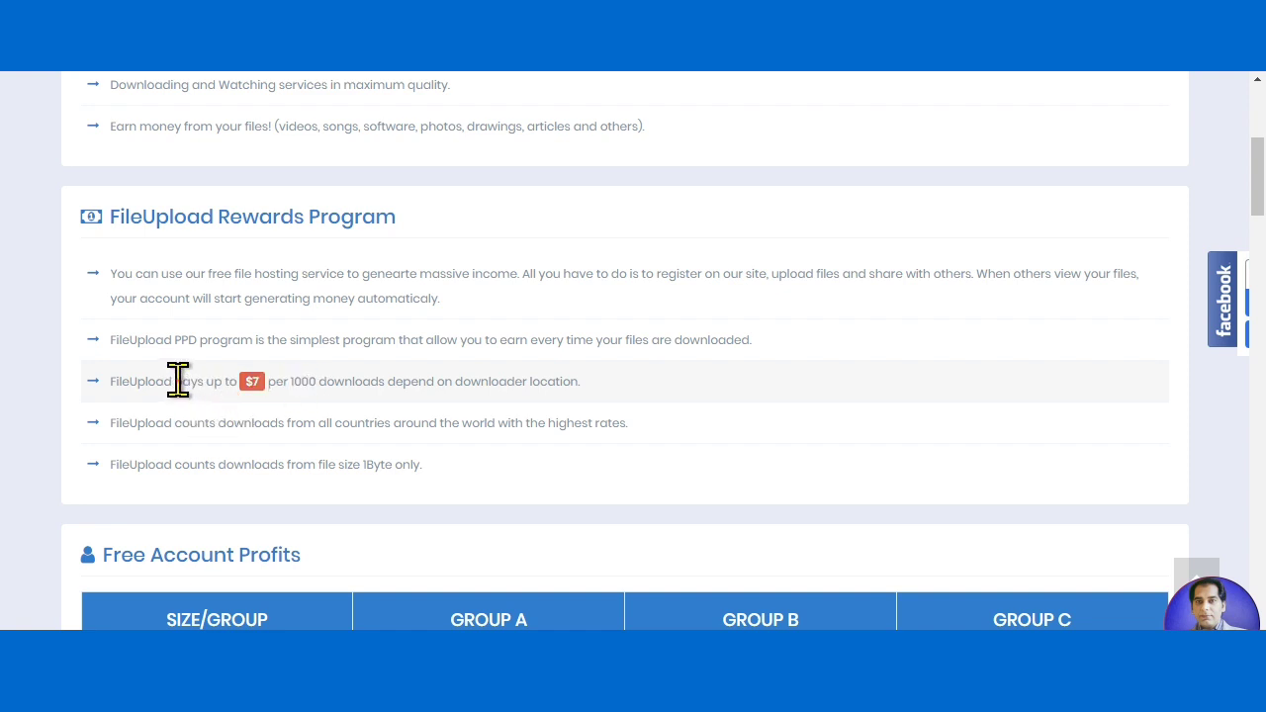
{"action": "left_click_drag", "start_coordinate": [176, 381], "coordinate": [584, 396]}
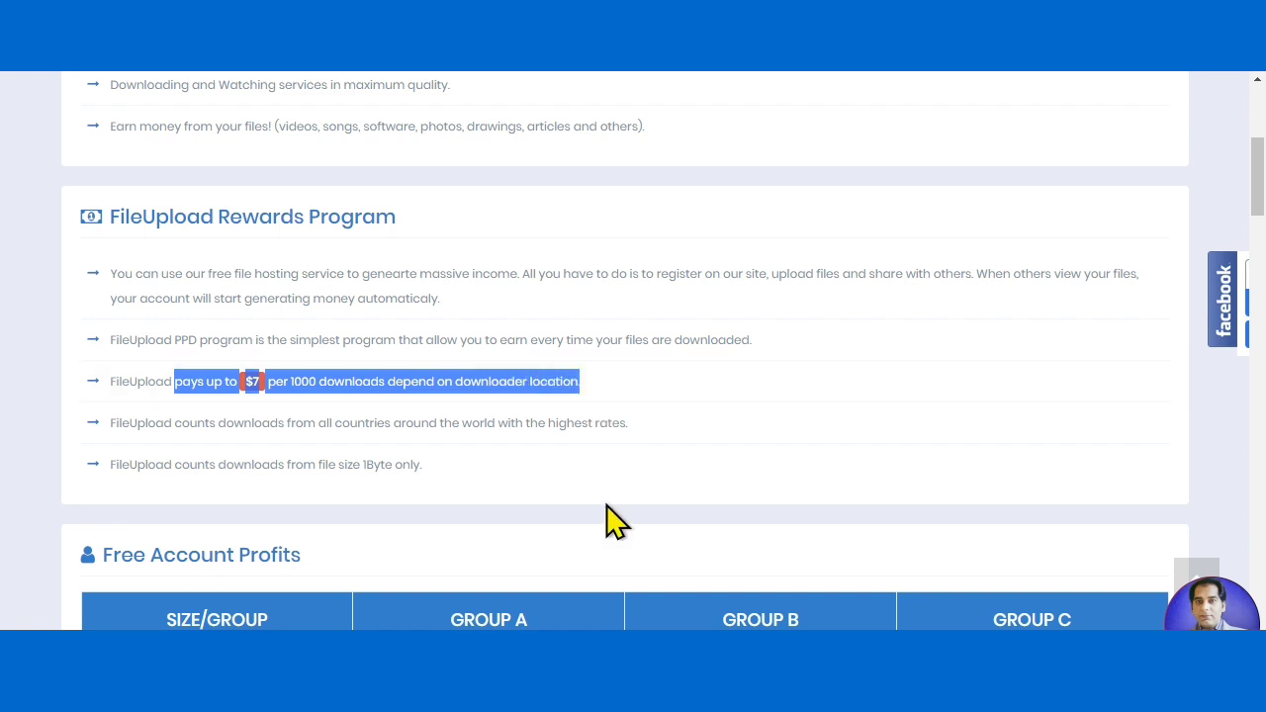
Step: Highlight the Group A countries, $6 Group A rate, $2 Group B rate and Group C's All Other Countries
{"action": "scroll", "coordinate": [601, 501], "scroll_direction": "down", "scroll_amount": 3}
{"action": "triple_click", "coordinate": [545, 410]}
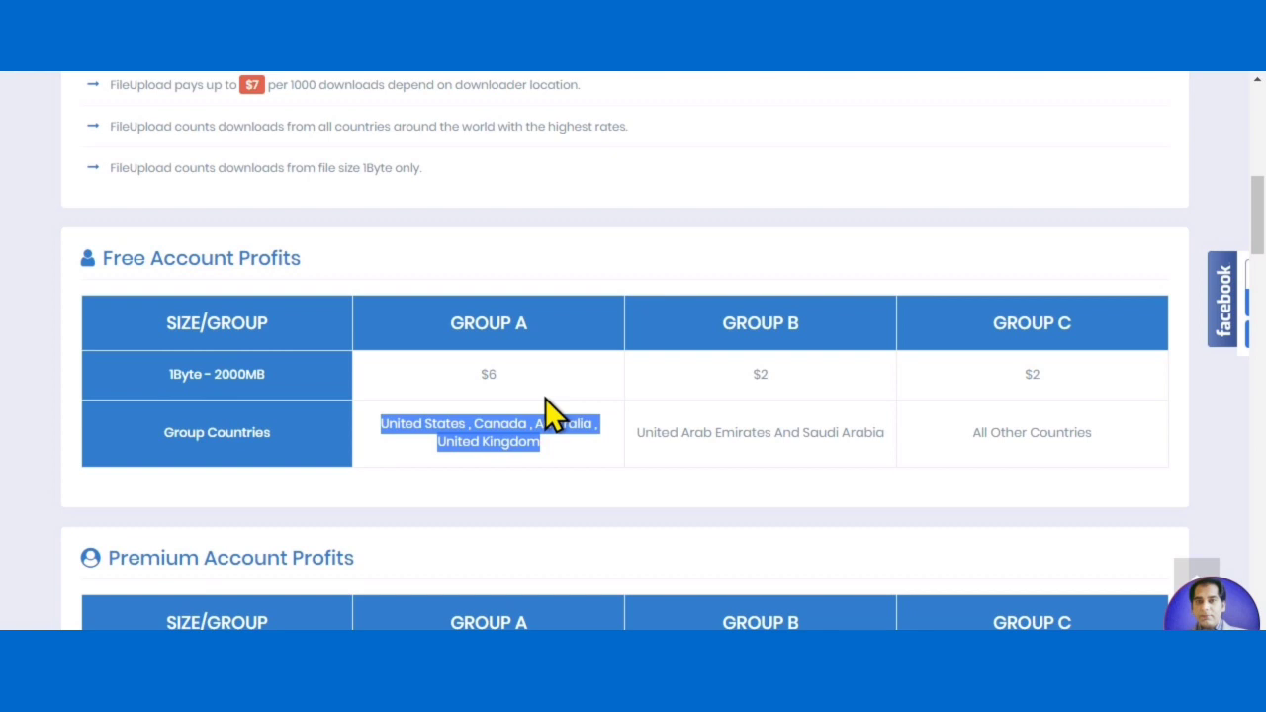
{"action": "double_click", "coordinate": [484, 374]}
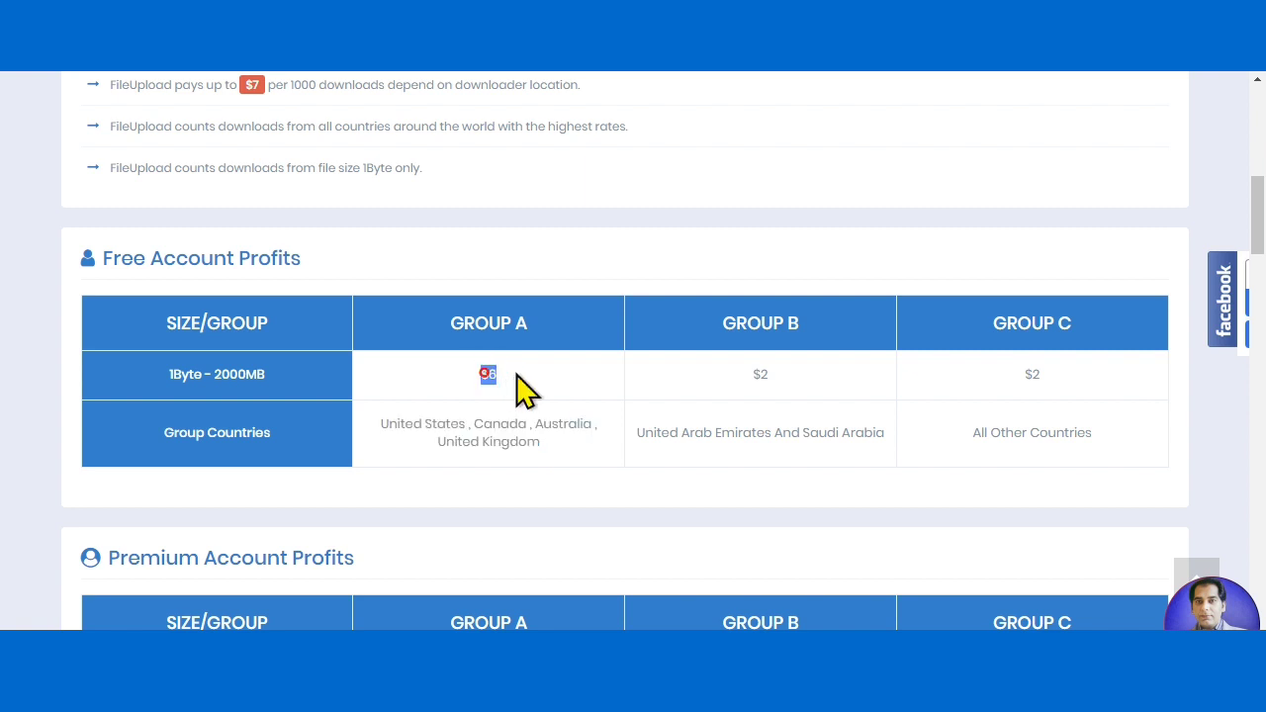
{"action": "left_click_drag", "start_coordinate": [642, 430], "coordinate": [901, 460]}
{"action": "left_click", "coordinate": [639, 435]}
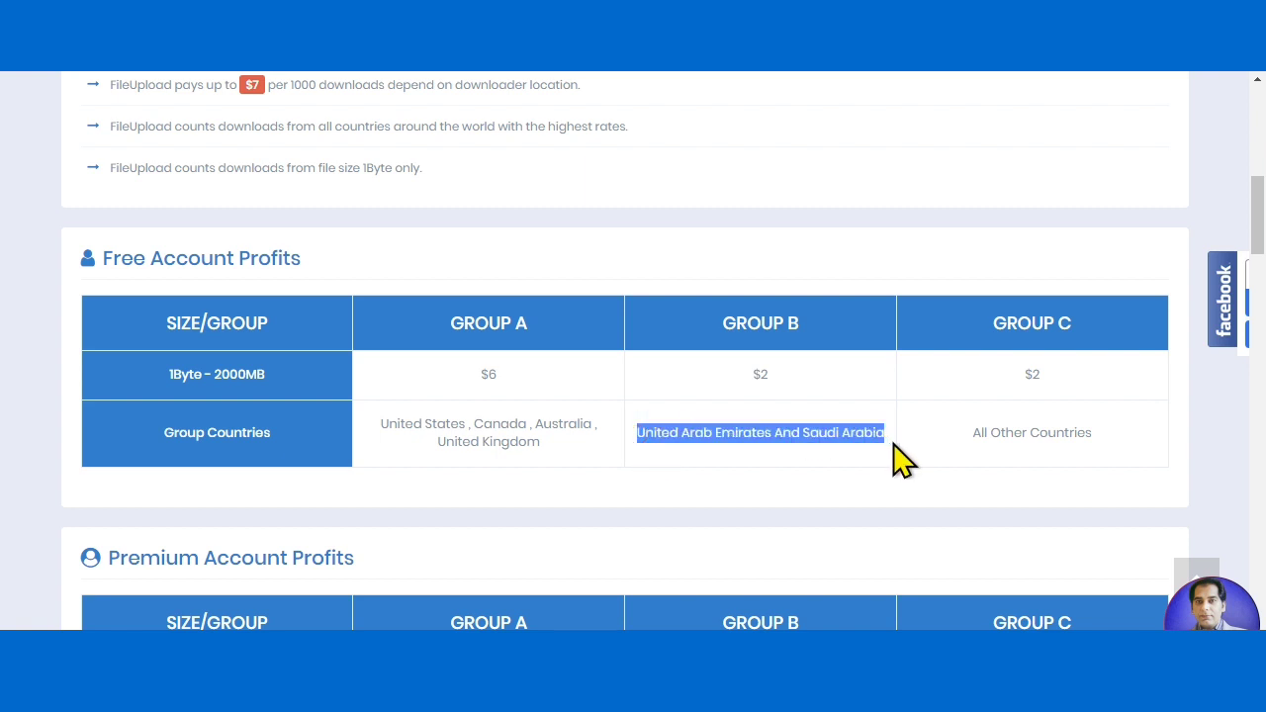
{"action": "left_click_drag", "start_coordinate": [752, 373], "coordinate": [803, 394]}
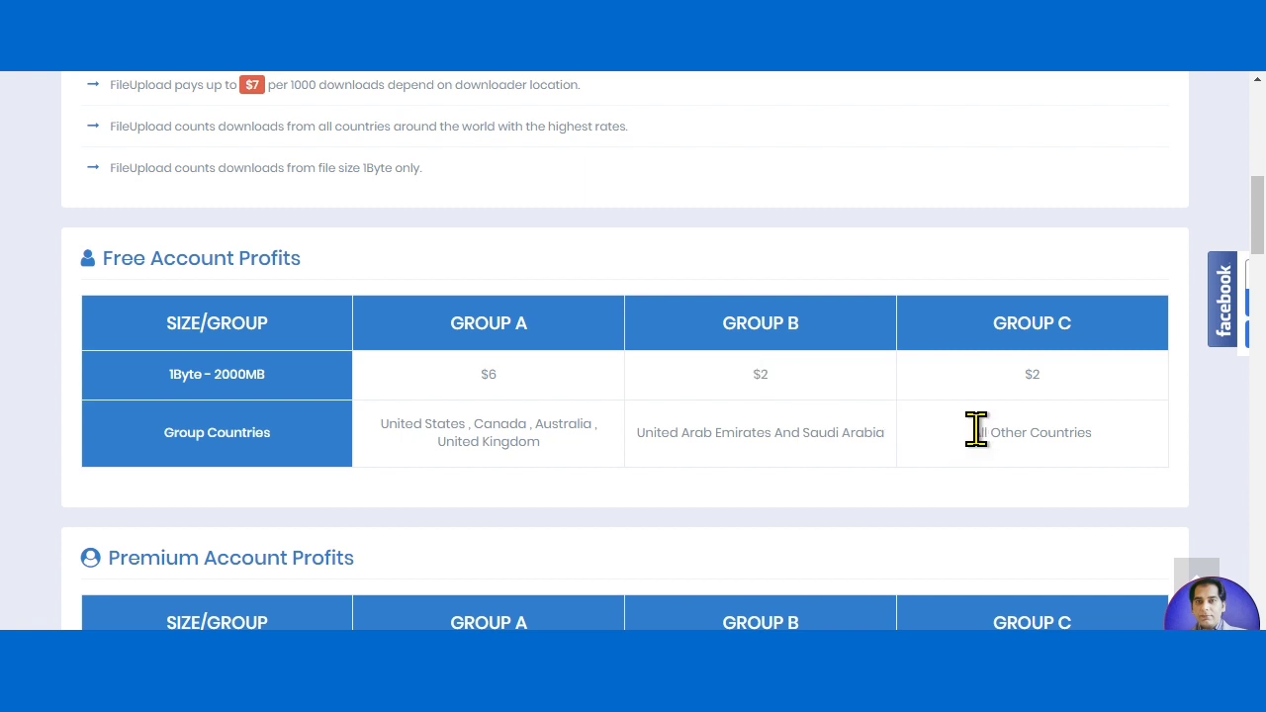
{"action": "left_click_drag", "start_coordinate": [976, 429], "coordinate": [1134, 441]}
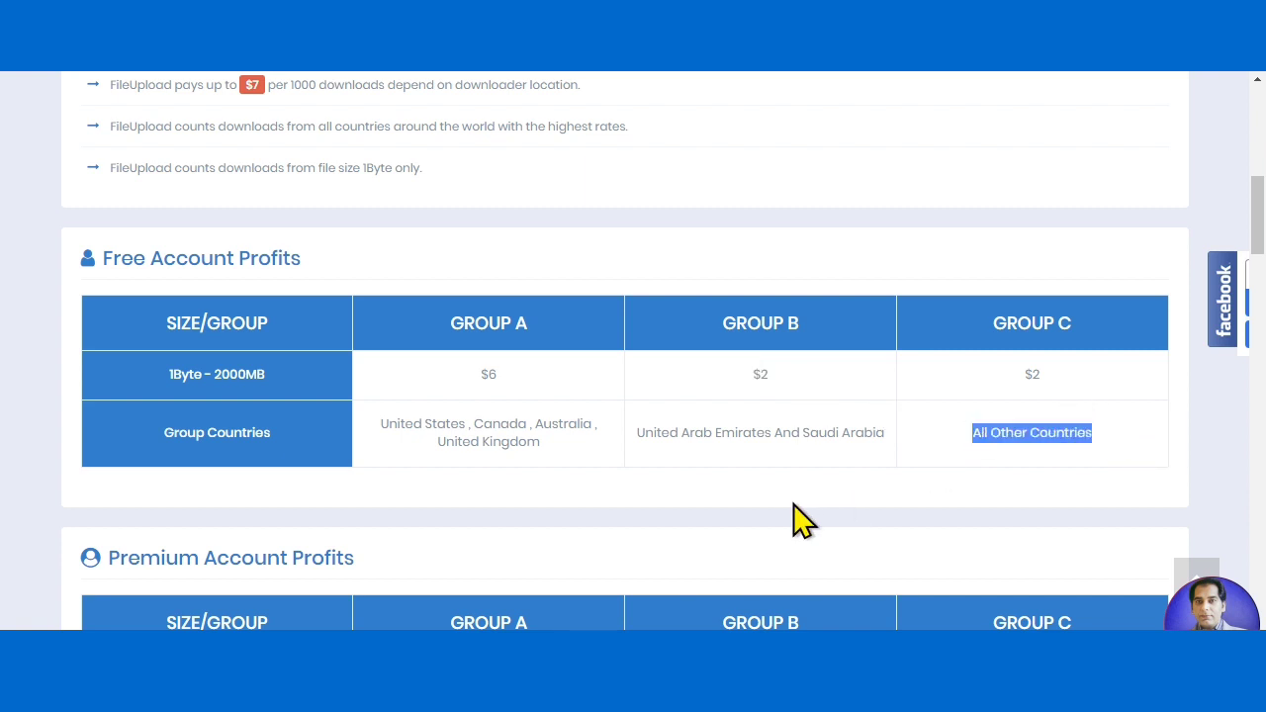
Step: Scroll back to the top of the profit rates page
{"action": "scroll", "coordinate": [786, 527], "scroll_direction": "up", "scroll_amount": 1}
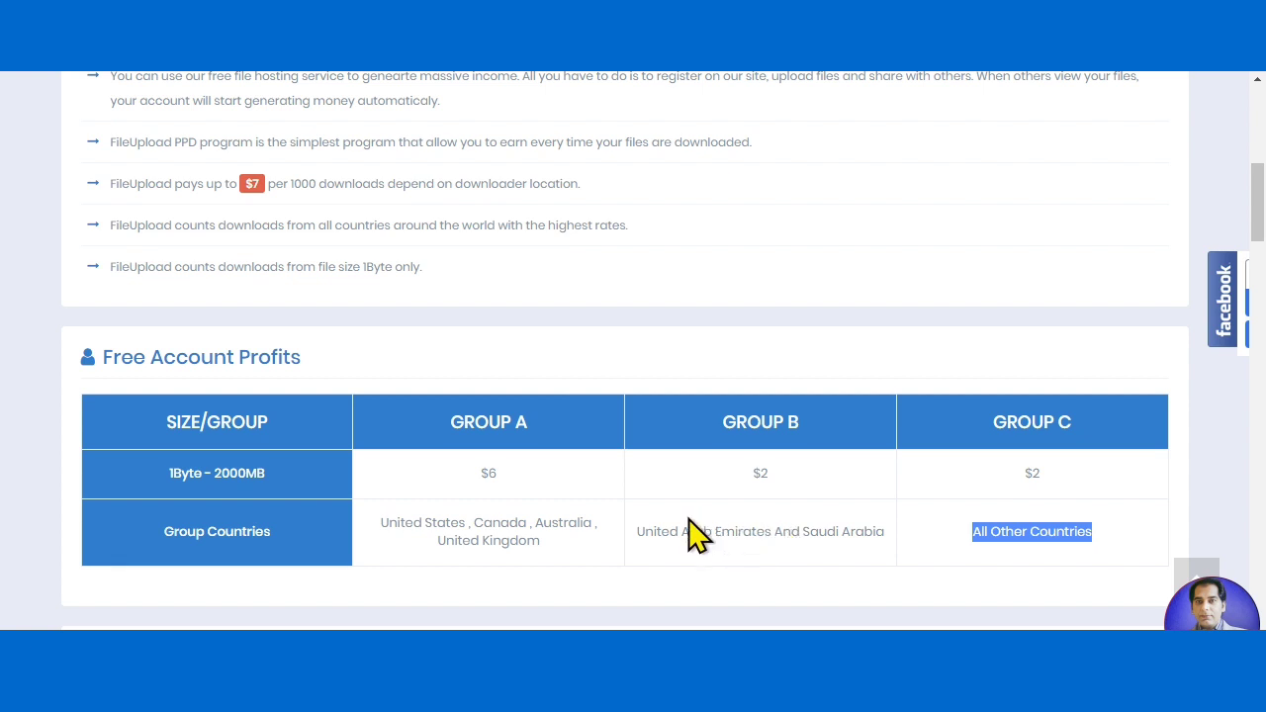
{"action": "scroll", "coordinate": [663, 540], "scroll_direction": "up", "scroll_amount": 2}
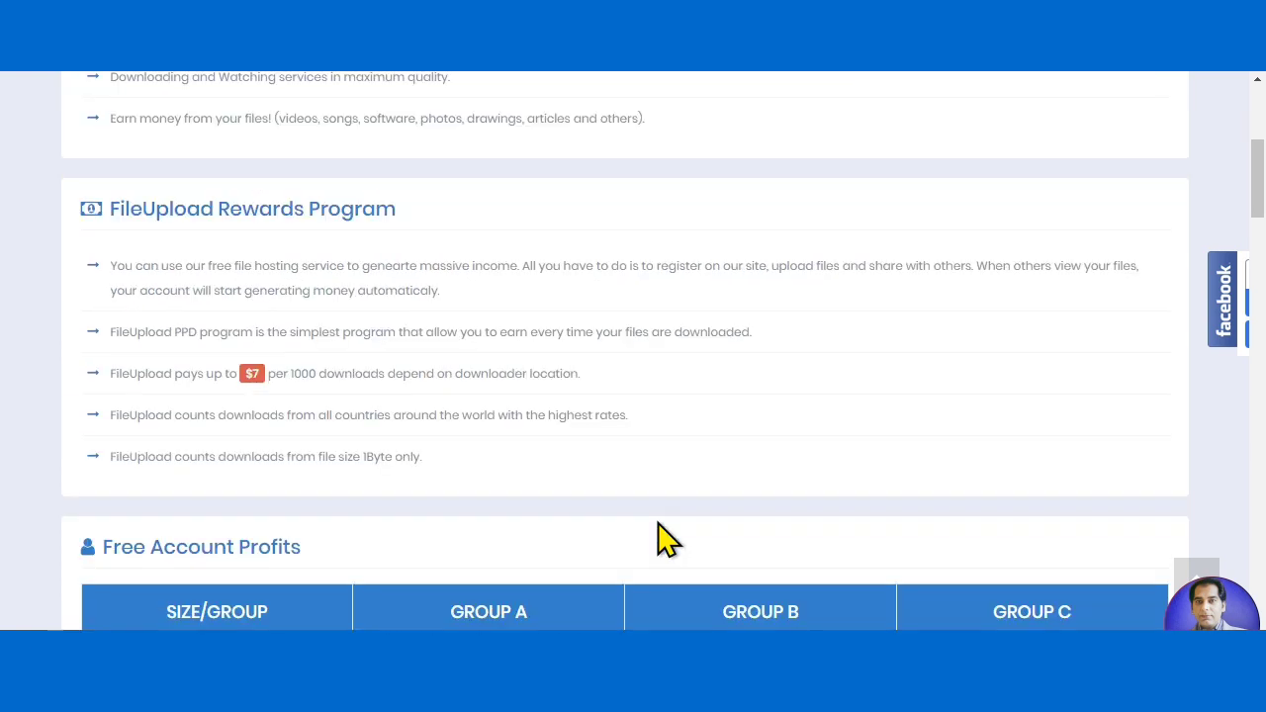
{"action": "scroll", "coordinate": [663, 539], "scroll_direction": "up", "scroll_amount": 4}
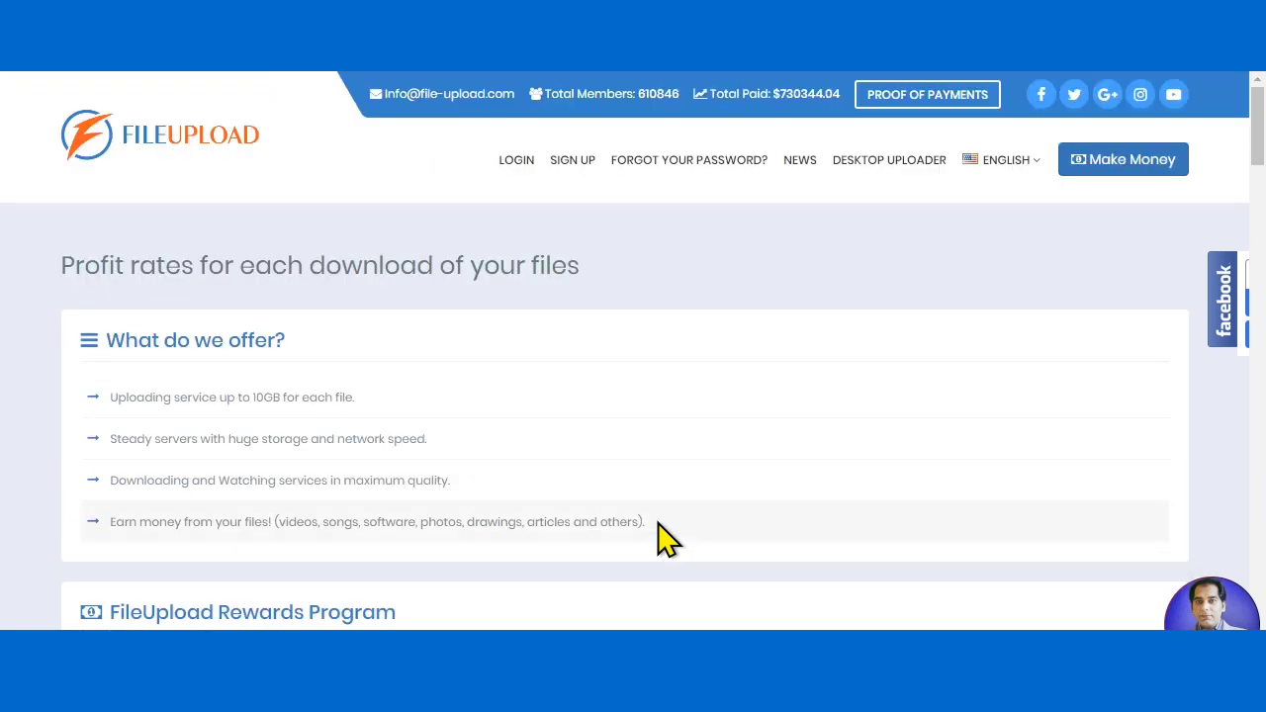
{"action": "scroll", "coordinate": [336, 445], "scroll_direction": "down", "scroll_amount": 2}
{"action": "scroll", "coordinate": [341, 455], "scroll_direction": "up", "scroll_amount": 1}
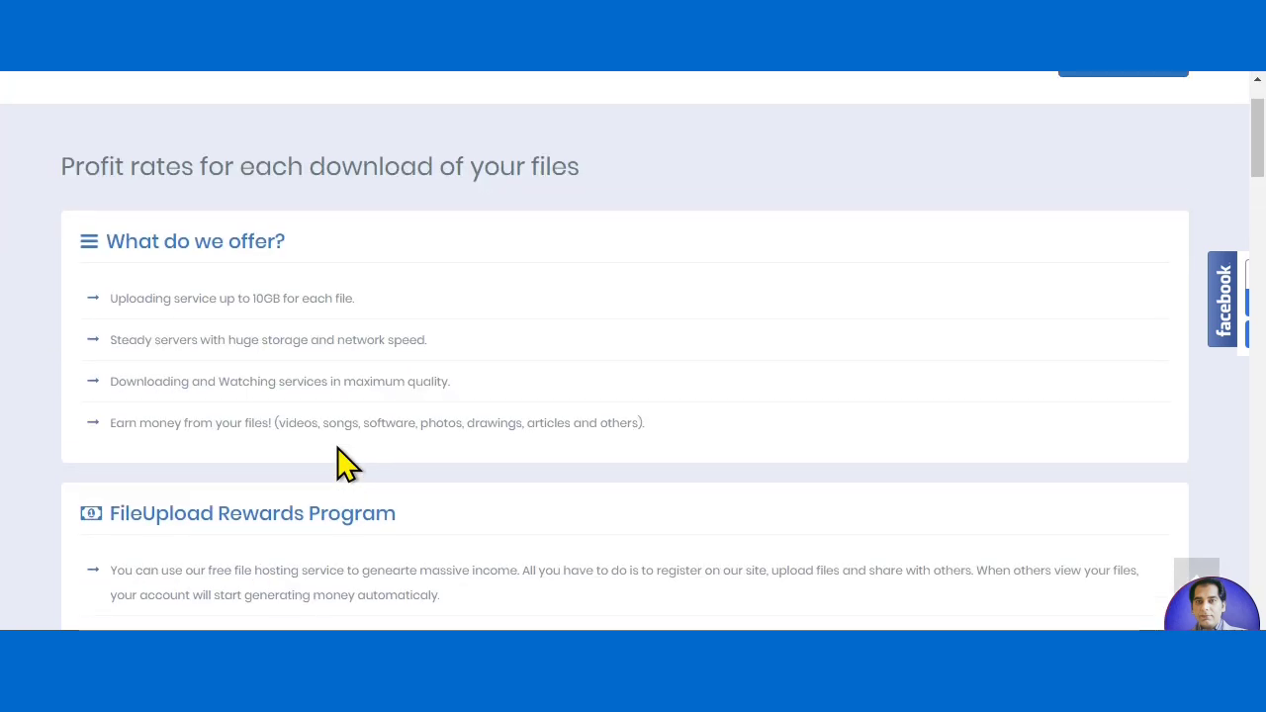
{"action": "scroll", "coordinate": [341, 455], "scroll_direction": "up", "scroll_amount": 1}
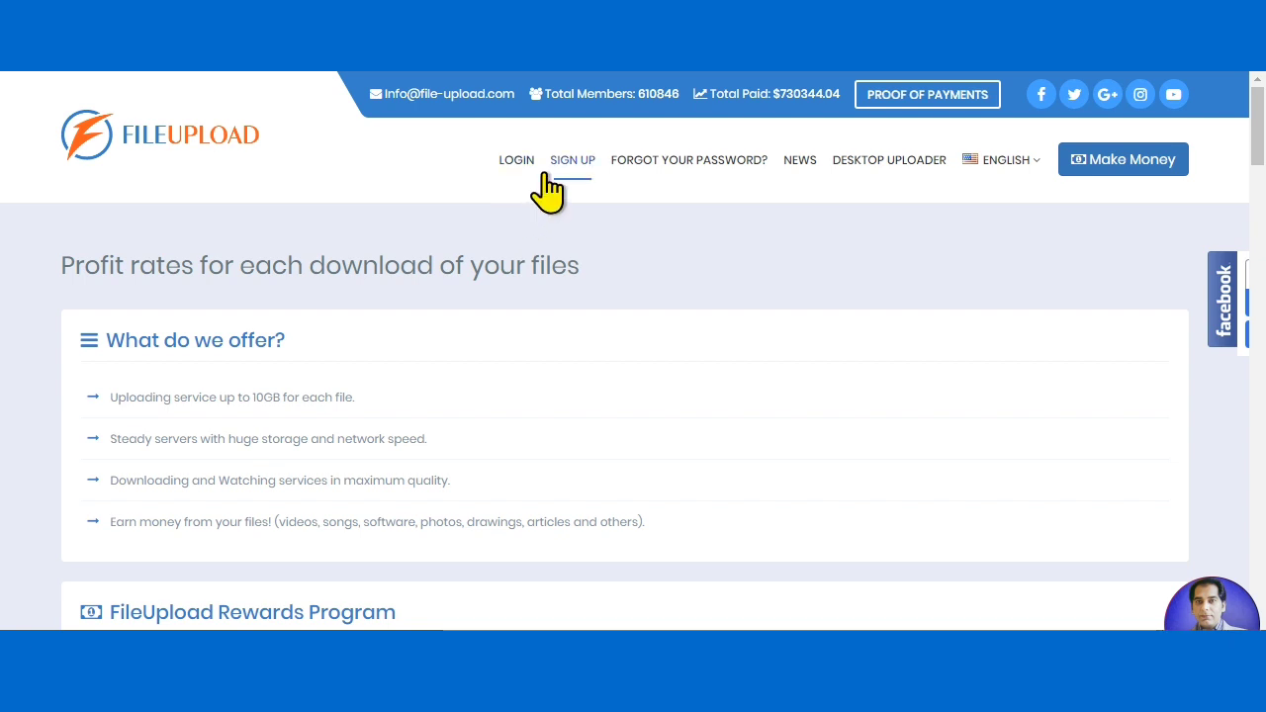
Step: Bring up the File-Upload.com registration form and its payout method choices
{"action": "left_click", "coordinate": [574, 162]}
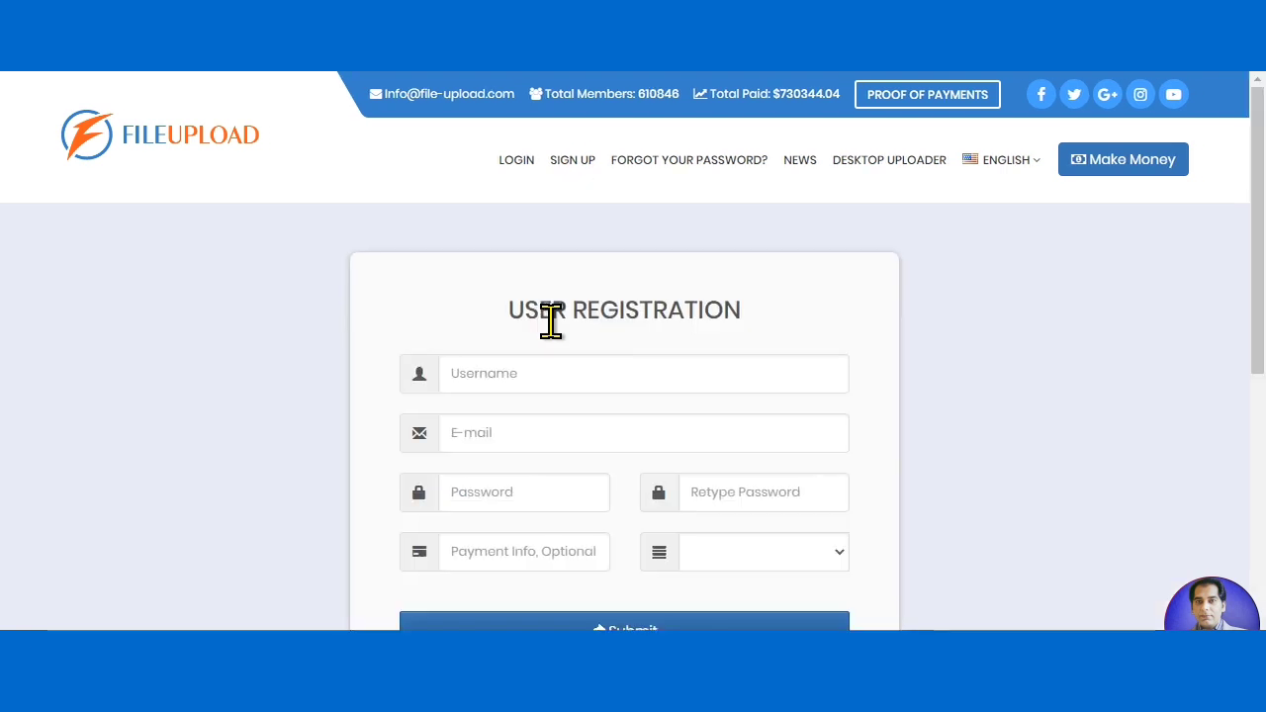
{"action": "scroll", "coordinate": [472, 330], "scroll_direction": "down", "scroll_amount": 2}
{"action": "scroll", "coordinate": [473, 329], "scroll_direction": "up", "scroll_amount": 1}
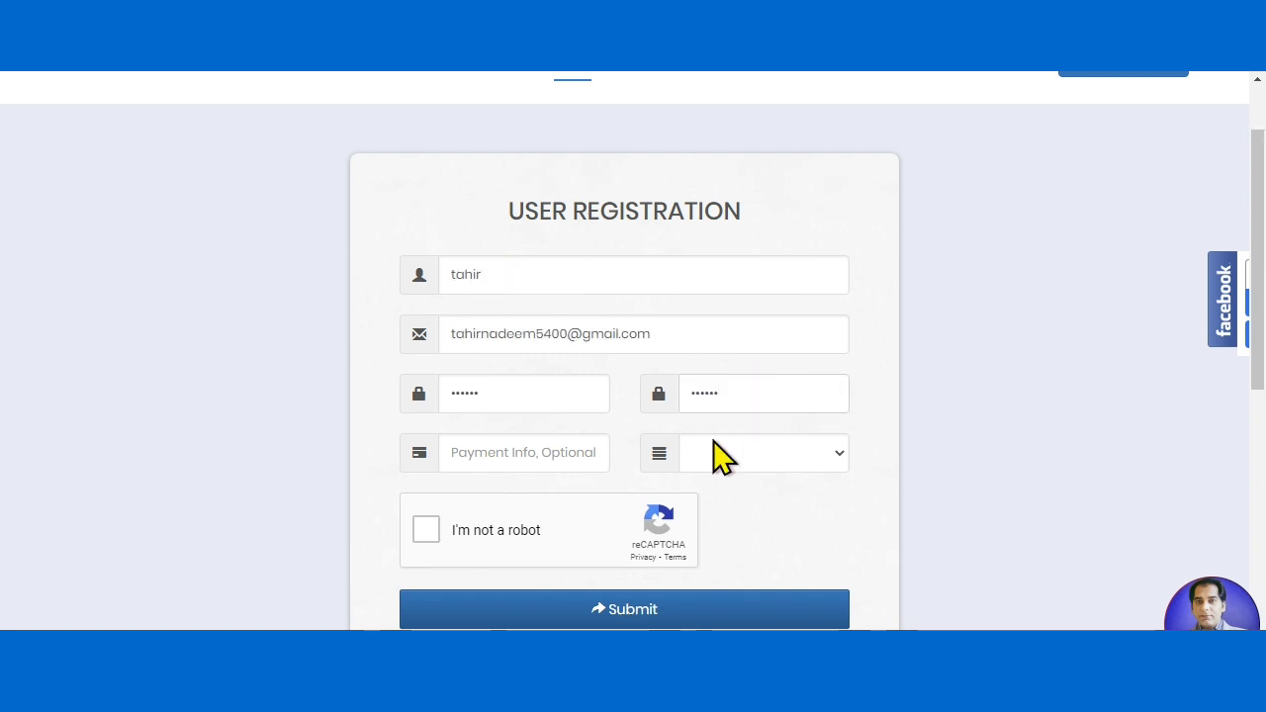
{"action": "left_click", "coordinate": [837, 455]}
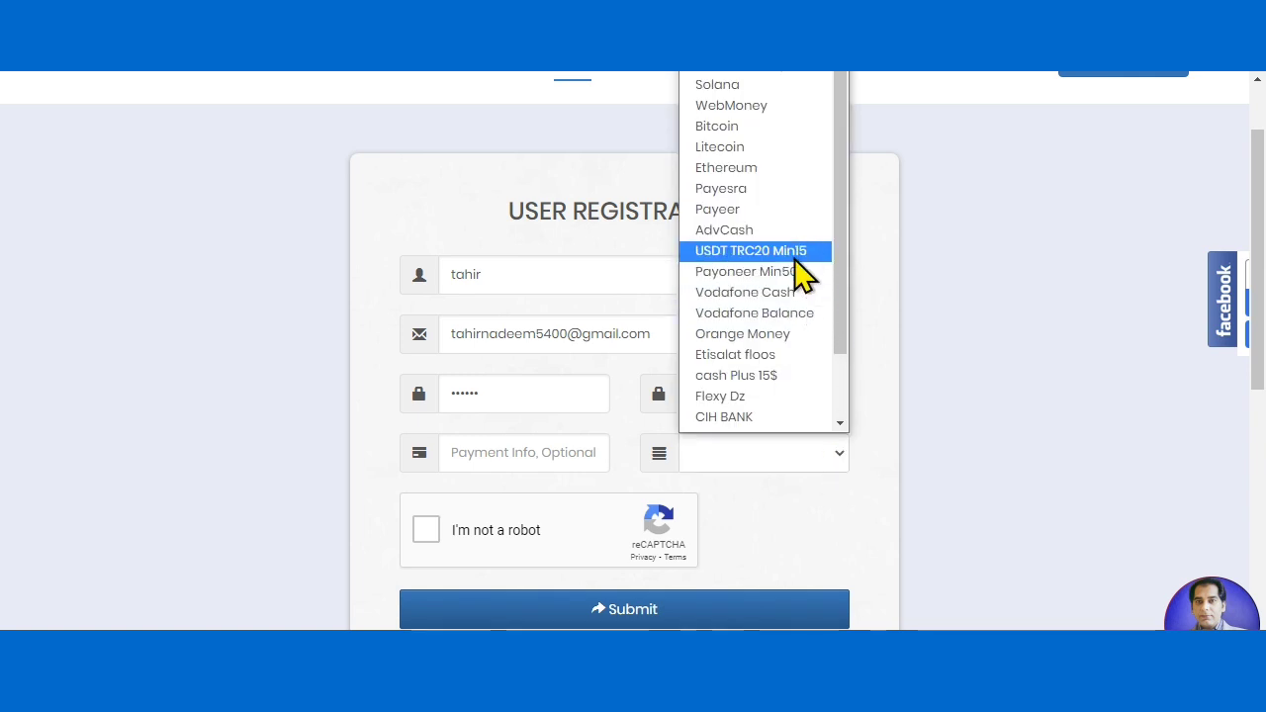
Step: Complete the not-a-robot check and submit the registration
{"action": "scroll", "coordinate": [802, 272], "scroll_direction": "down", "scroll_amount": 2}
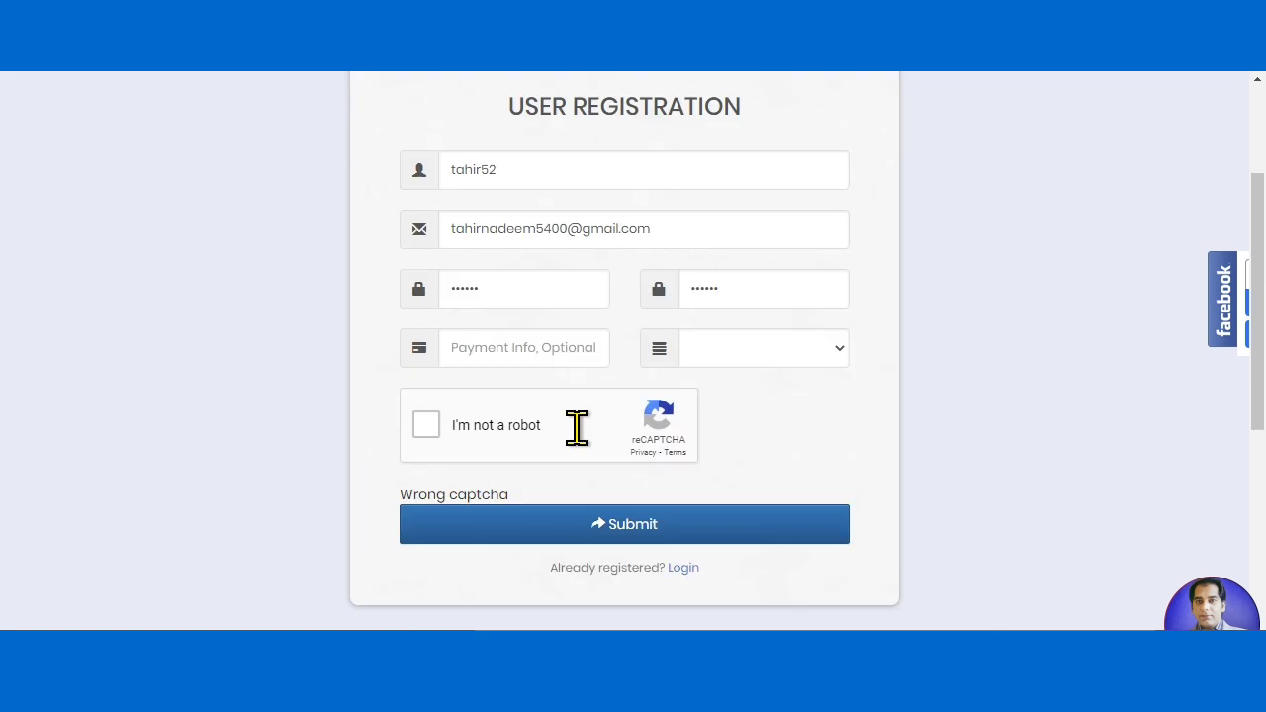
{"action": "scroll", "coordinate": [574, 429], "scroll_direction": "down", "scroll_amount": 1}
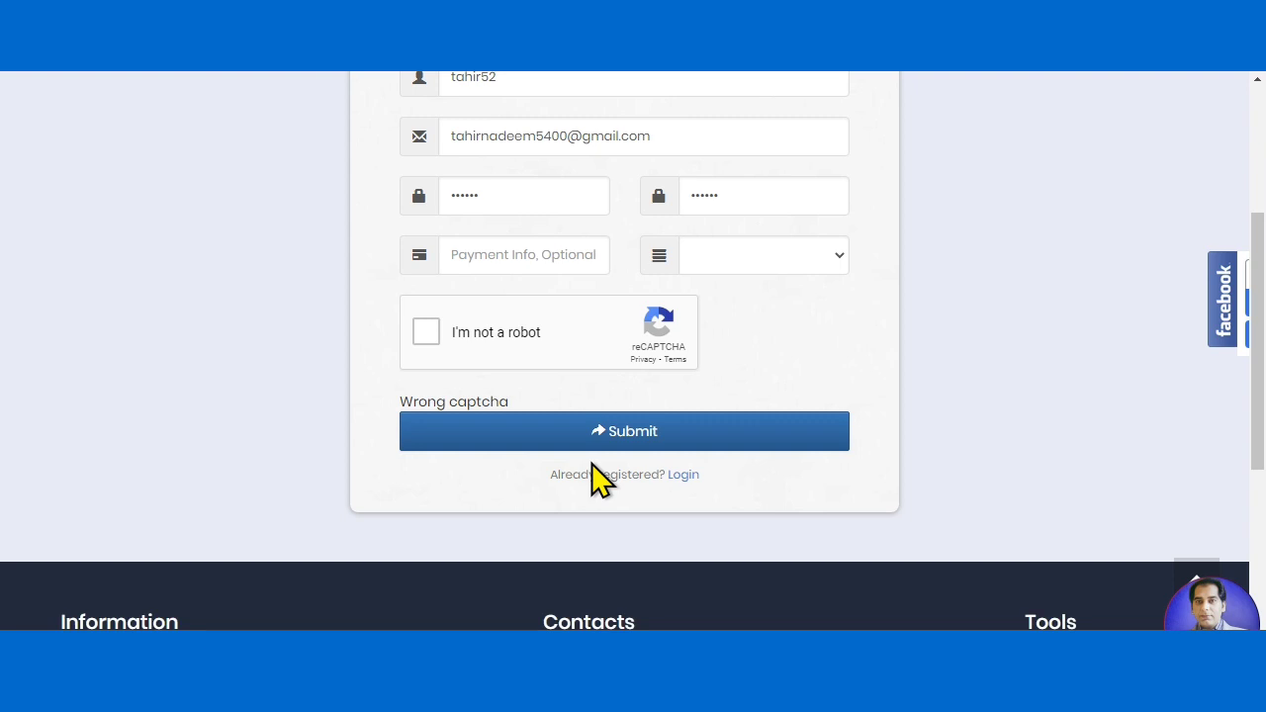
{"action": "scroll", "coordinate": [601, 480], "scroll_direction": "up", "scroll_amount": 1}
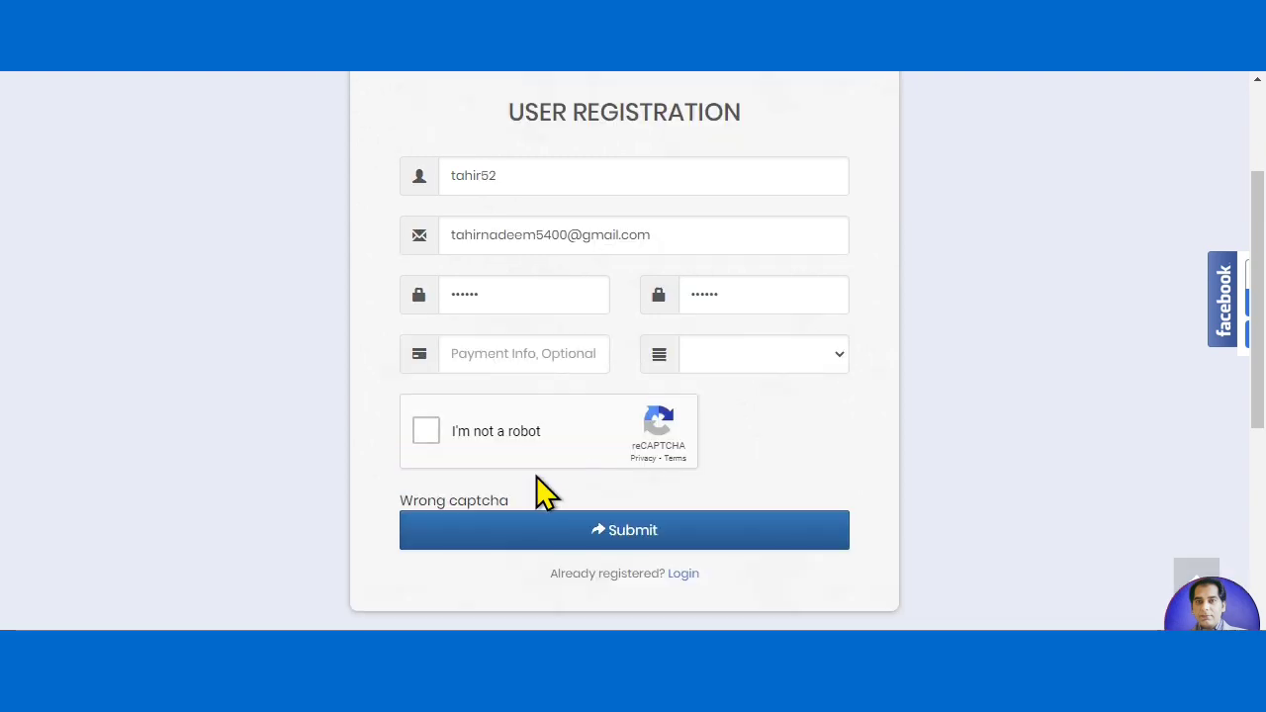
{"action": "left_click", "coordinate": [438, 433]}
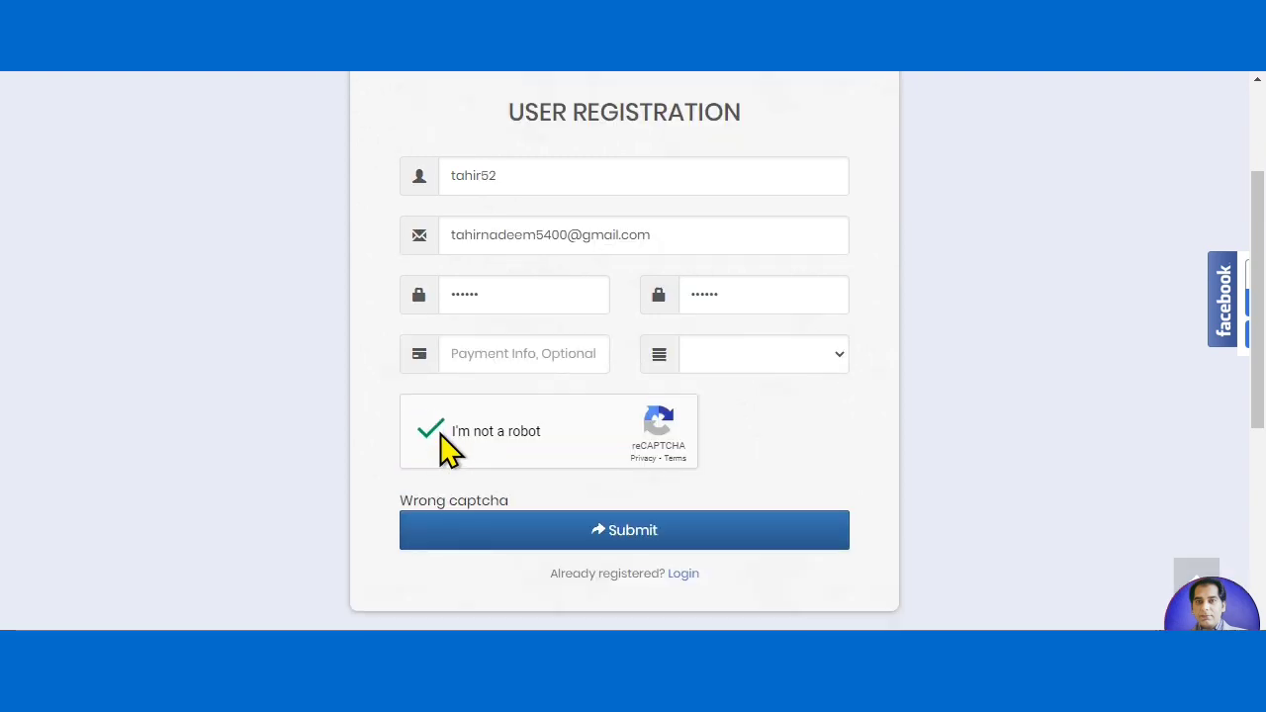
{"action": "left_click", "coordinate": [616, 534]}
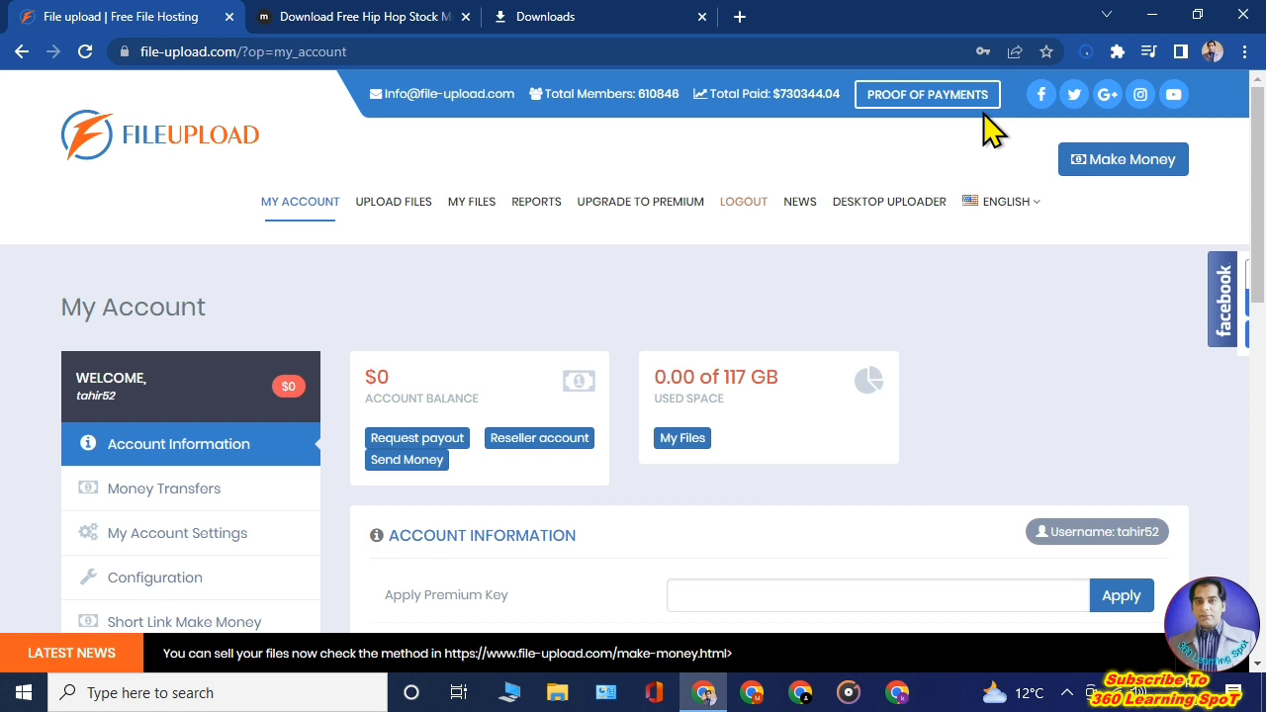
Step: Select mixkit-try-me-235.mp3 on the upload page and enter the description 'hip hop'
{"action": "left_click", "coordinate": [395, 207]}
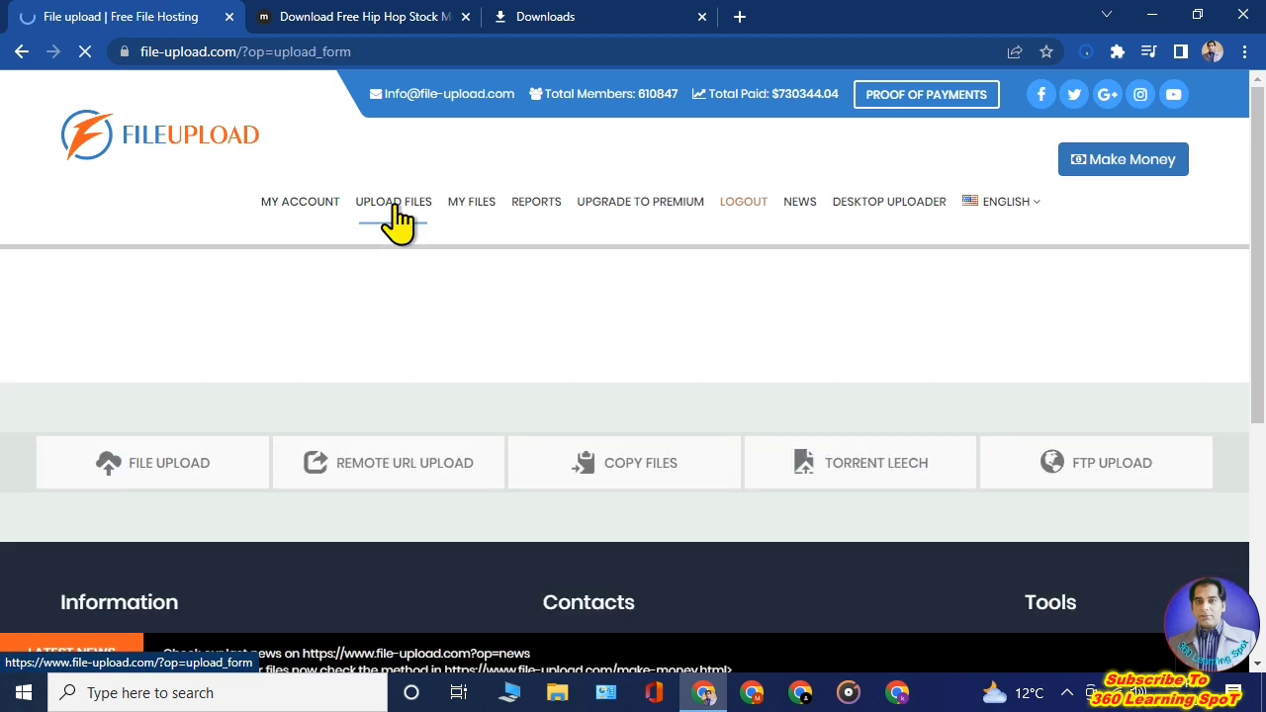
{"action": "scroll", "coordinate": [638, 510], "scroll_direction": "down", "scroll_amount": 1}
{"action": "left_click", "coordinate": [638, 510]}
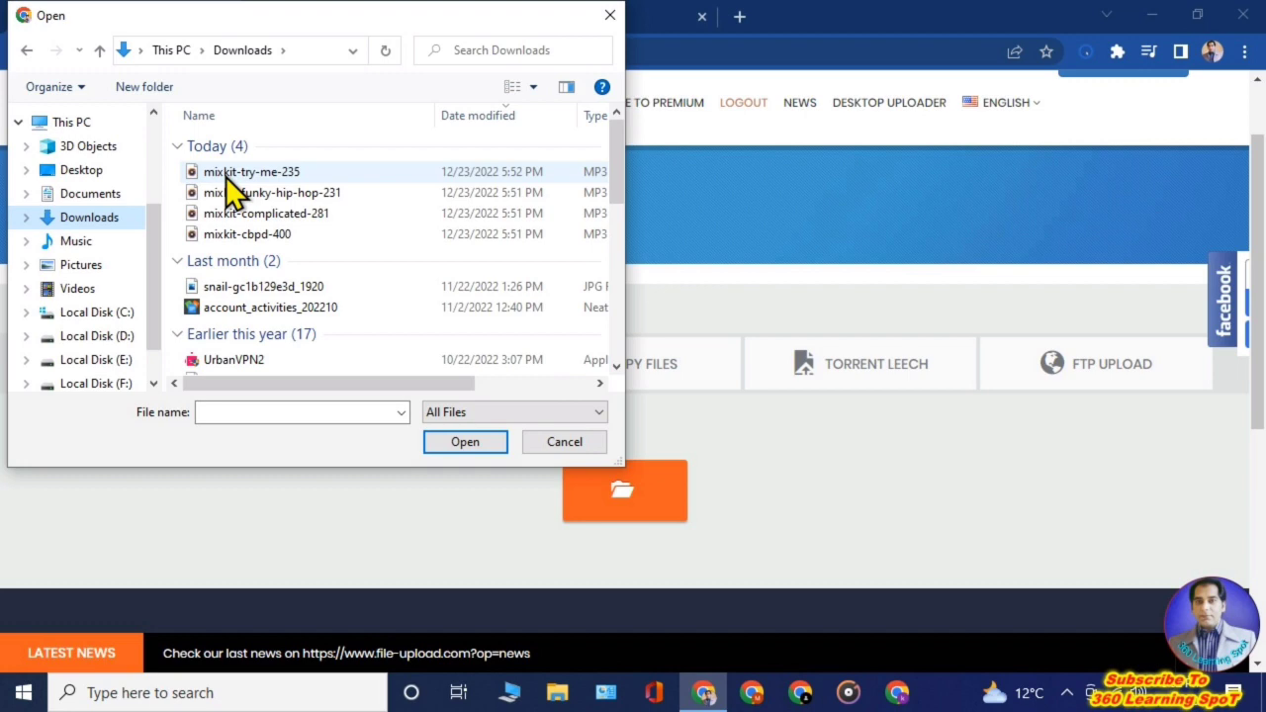
{"action": "double_click", "coordinate": [226, 176]}
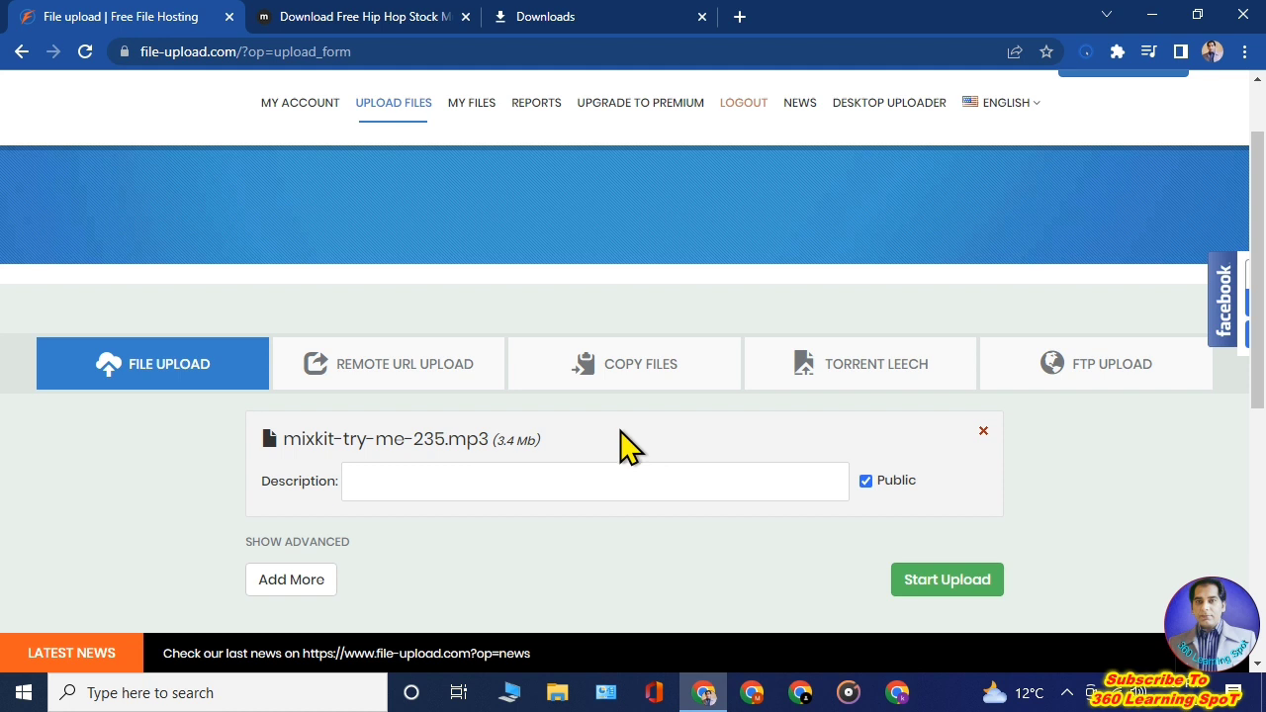
{"action": "left_click", "coordinate": [411, 481]}
{"action": "type", "text": "hip hop music"}
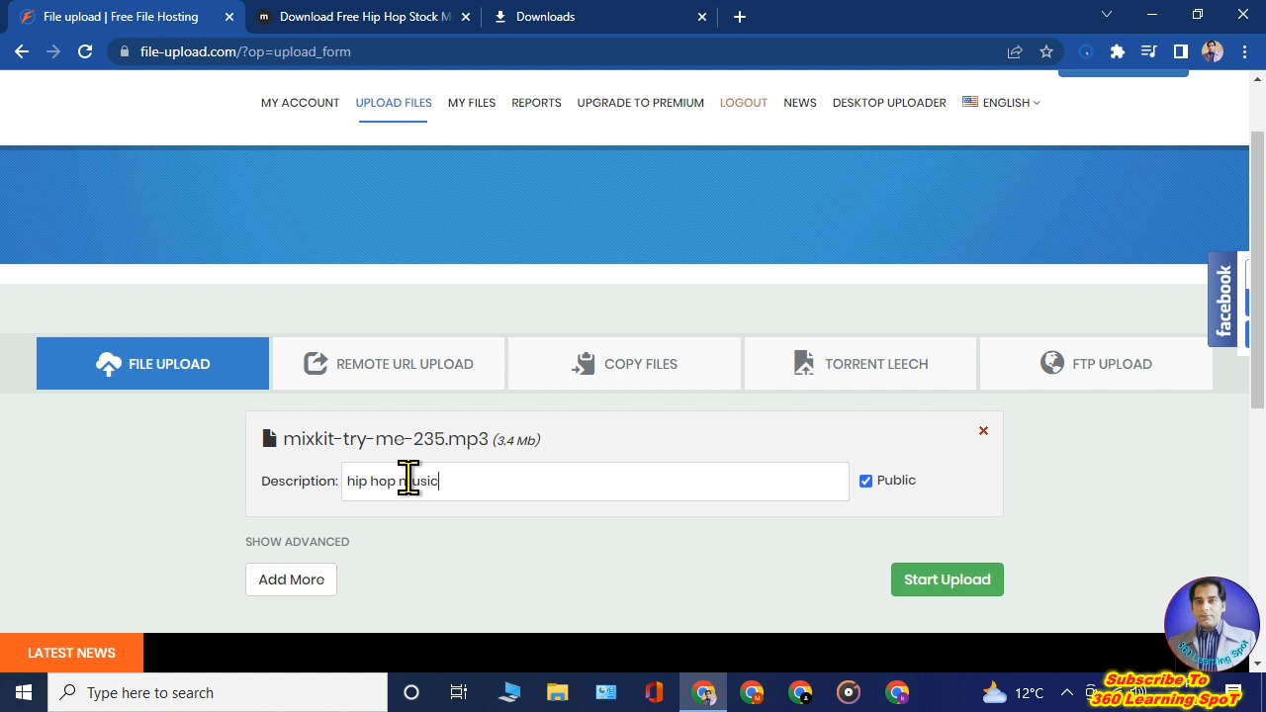
{"action": "scroll", "coordinate": [692, 465], "scroll_direction": "down", "scroll_amount": 1}
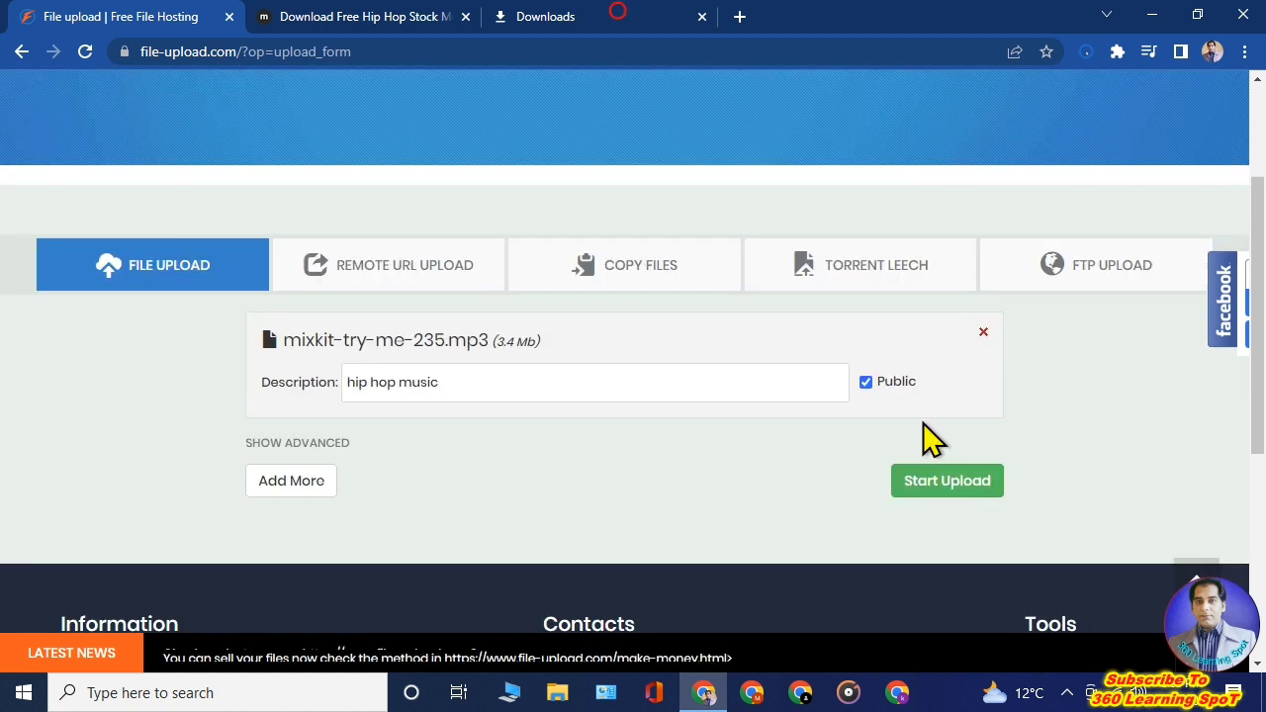
Step: Upload mixkit-try-me-235.mp3, copy its download link, and go to My Files
{"action": "left_click", "coordinate": [944, 481]}
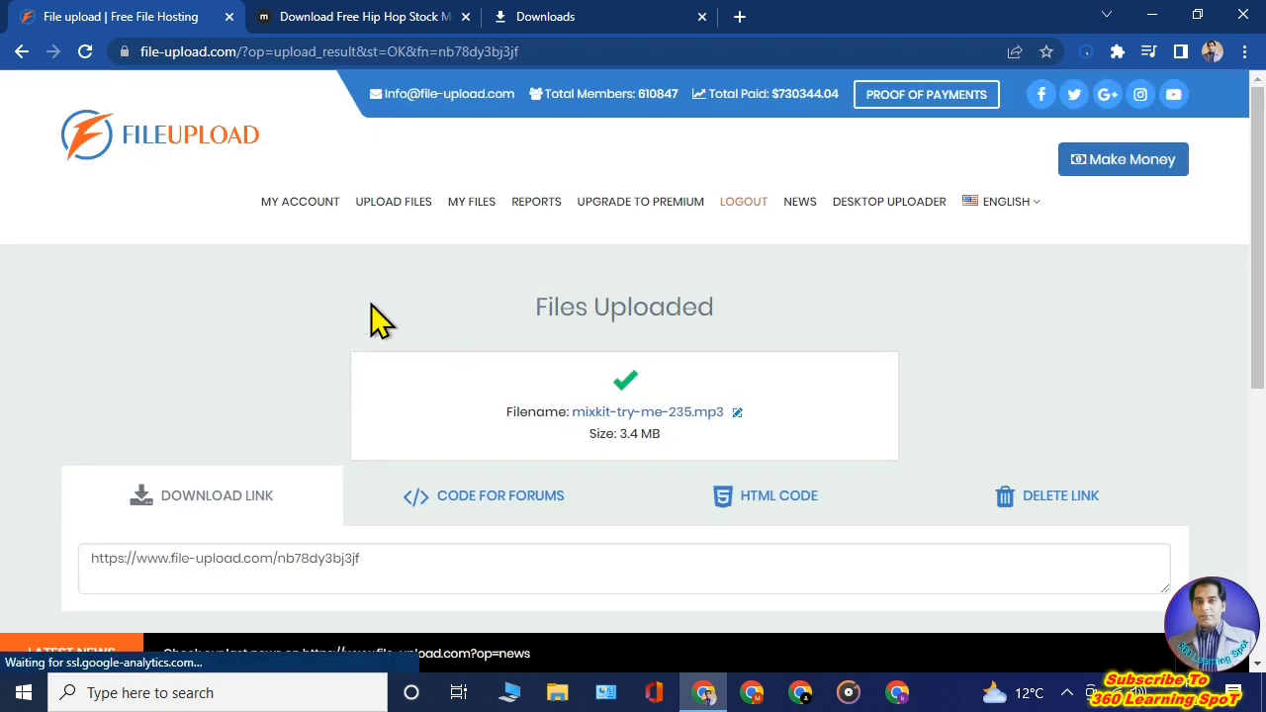
{"action": "scroll", "coordinate": [381, 319], "scroll_direction": "down", "scroll_amount": 2}
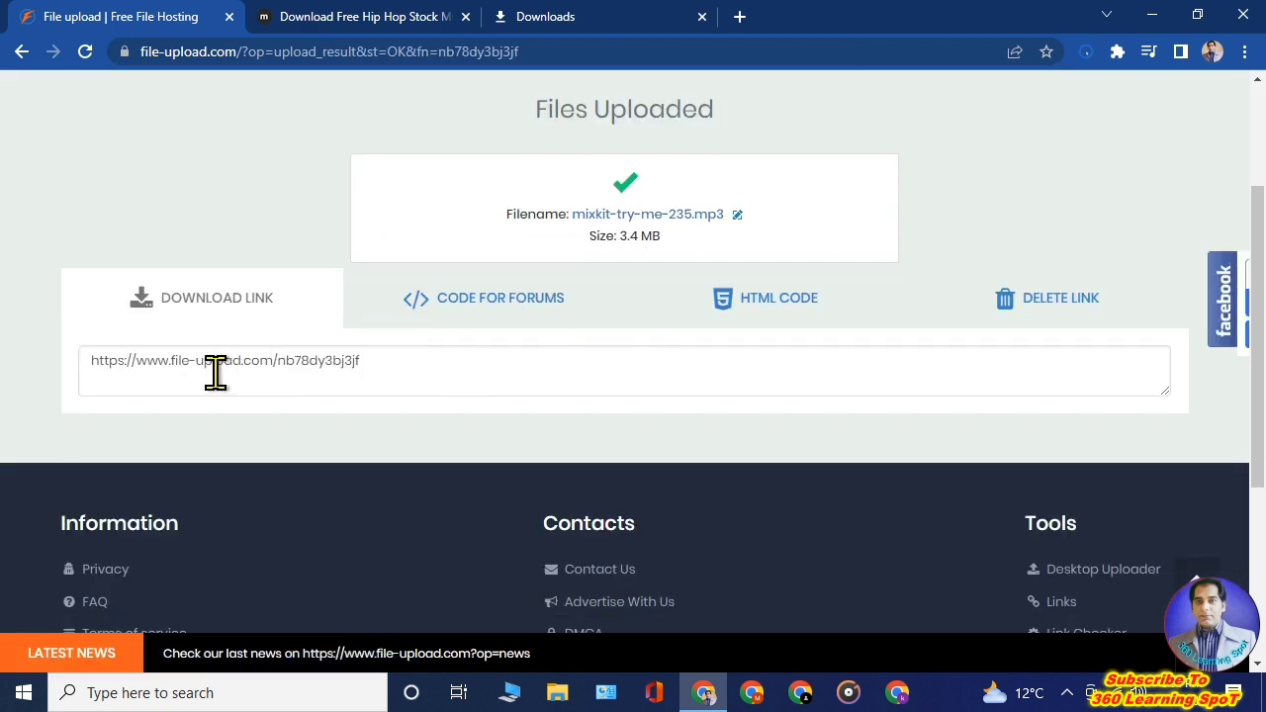
{"action": "left_click_drag", "start_coordinate": [82, 360], "coordinate": [405, 362]}
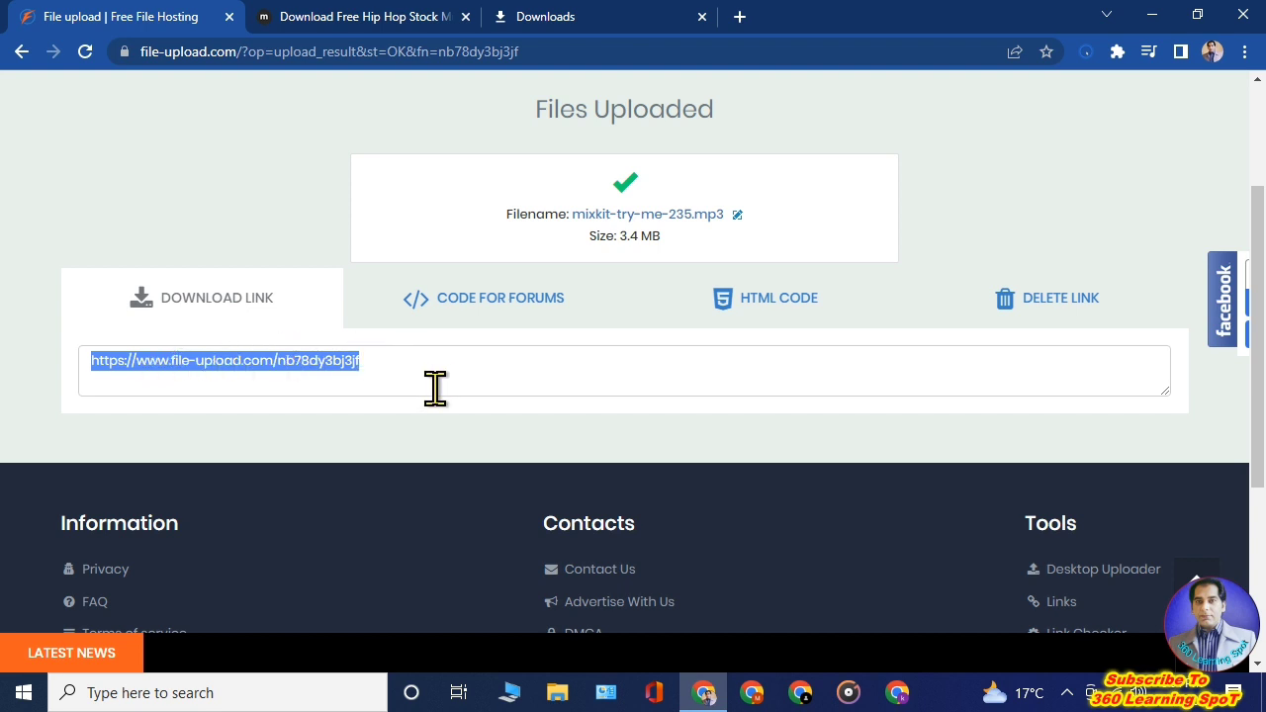
{"action": "scroll", "coordinate": [436, 388], "scroll_direction": "up", "scroll_amount": 1}
{"action": "left_click", "coordinate": [486, 114]}
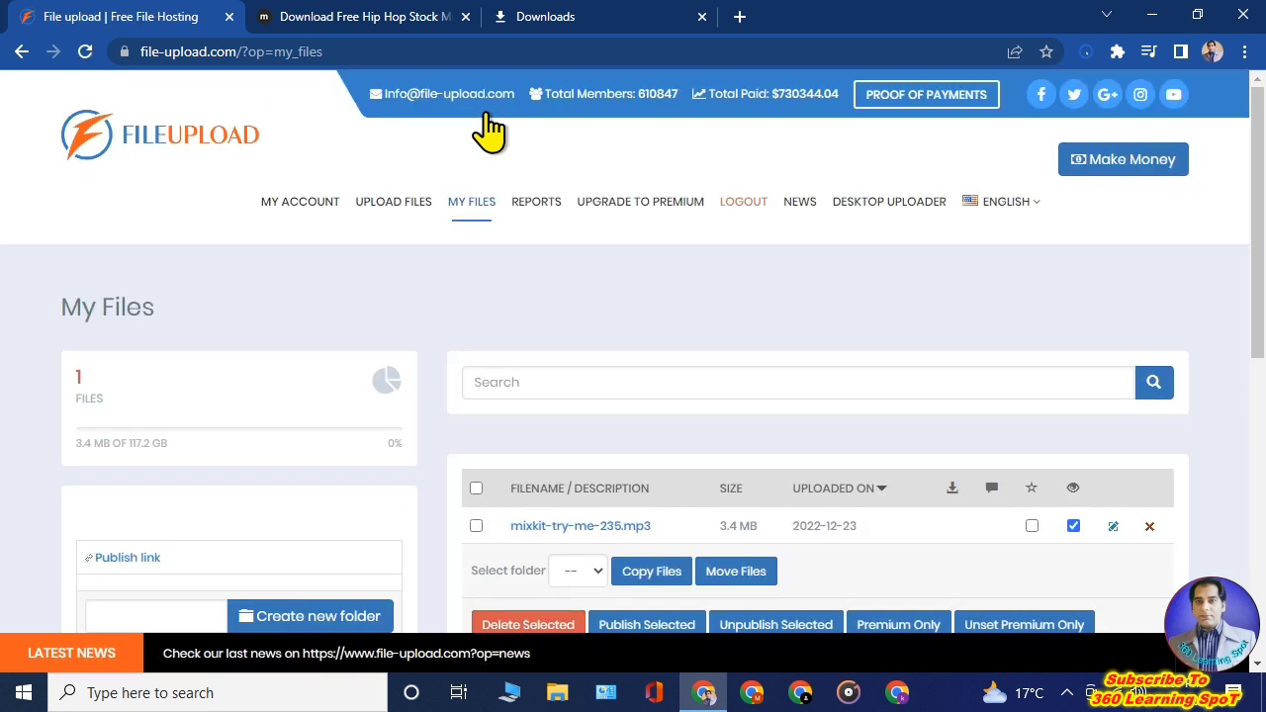
Step: Scroll the My Files table to confirm mixkit-try-me-235.mp3 is listed
{"action": "scroll", "coordinate": [783, 292], "scroll_direction": "down", "scroll_amount": 2}
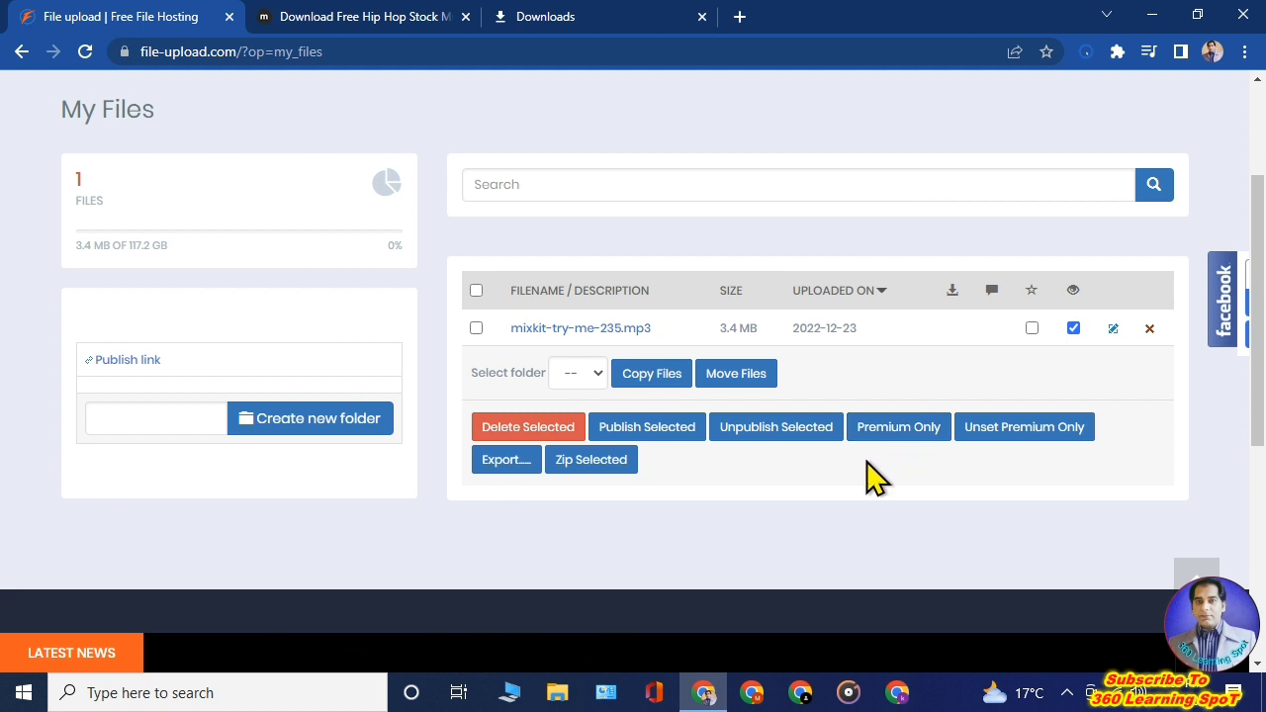
{"action": "scroll", "coordinate": [874, 479], "scroll_direction": "up", "scroll_amount": 2}
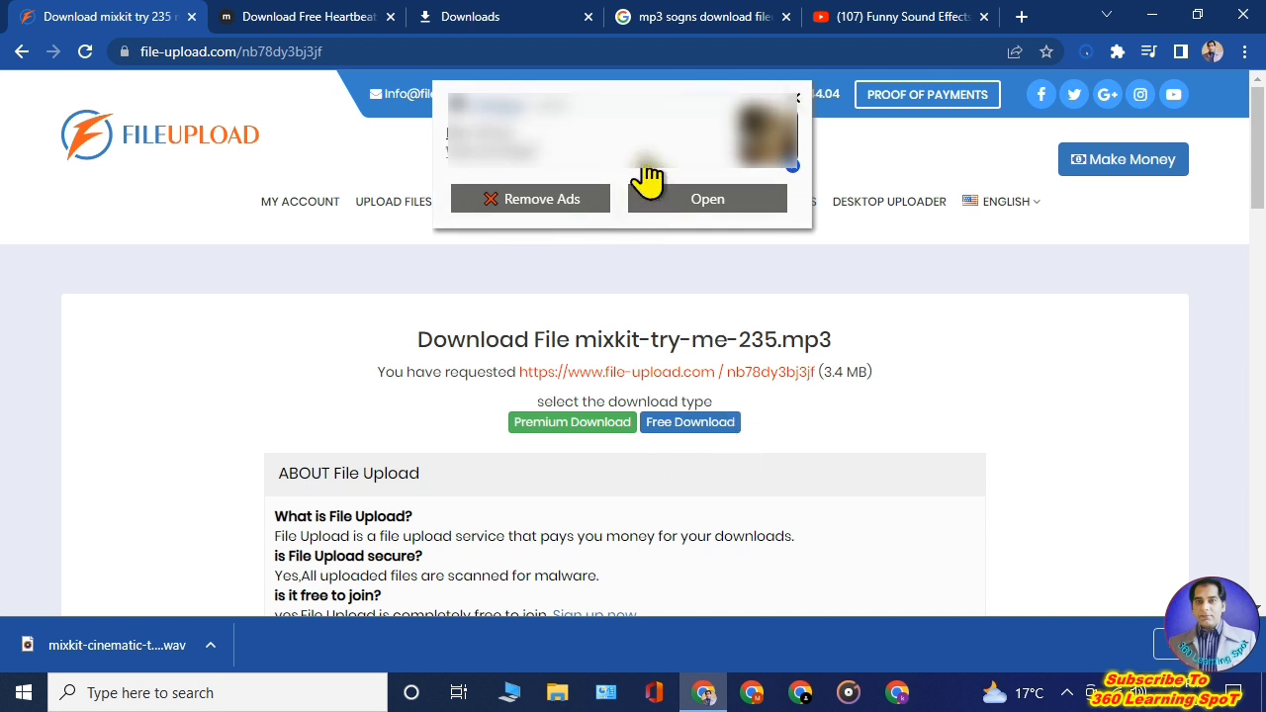
Step: Request the Free Download of the shared hip-hop MP3 on File-Upload.com
{"action": "left_click", "coordinate": [537, 305]}
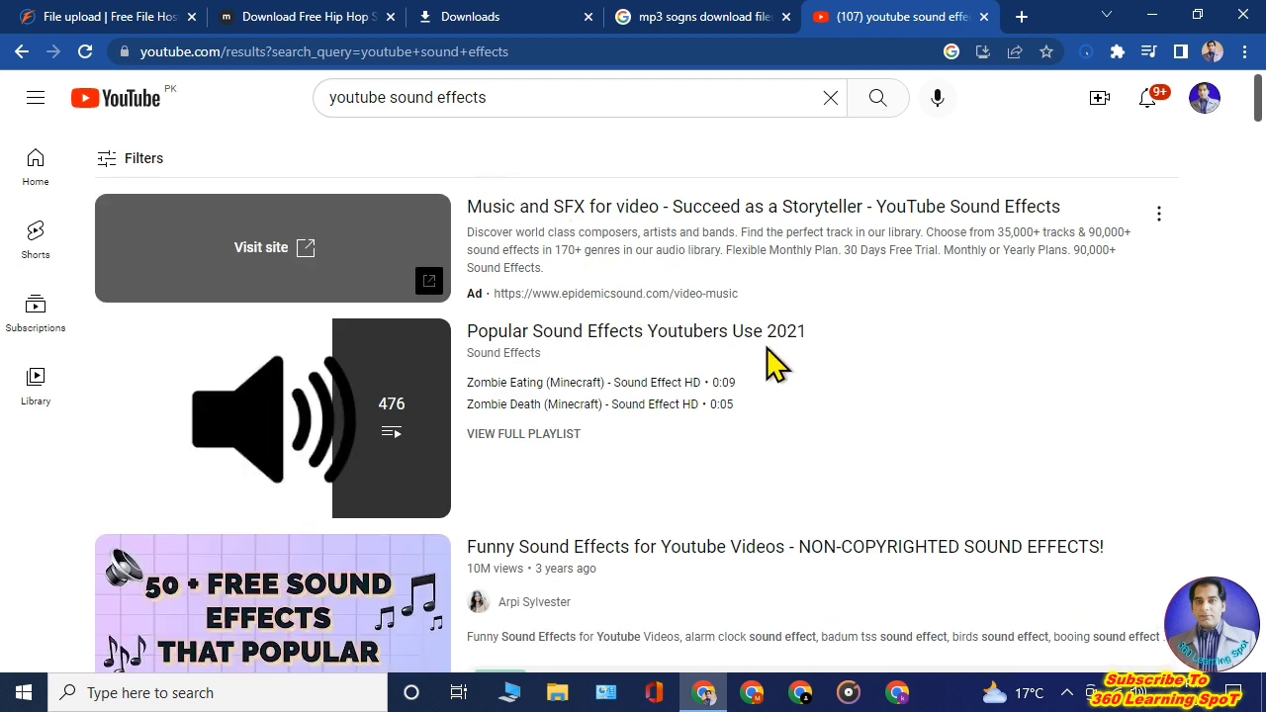
Step: Play 'Funny Sound Effects for Youtube Videos' and skip ahead from about 0:25 to 0:32
{"action": "scroll", "coordinate": [767, 348], "scroll_direction": "down", "scroll_amount": 1}
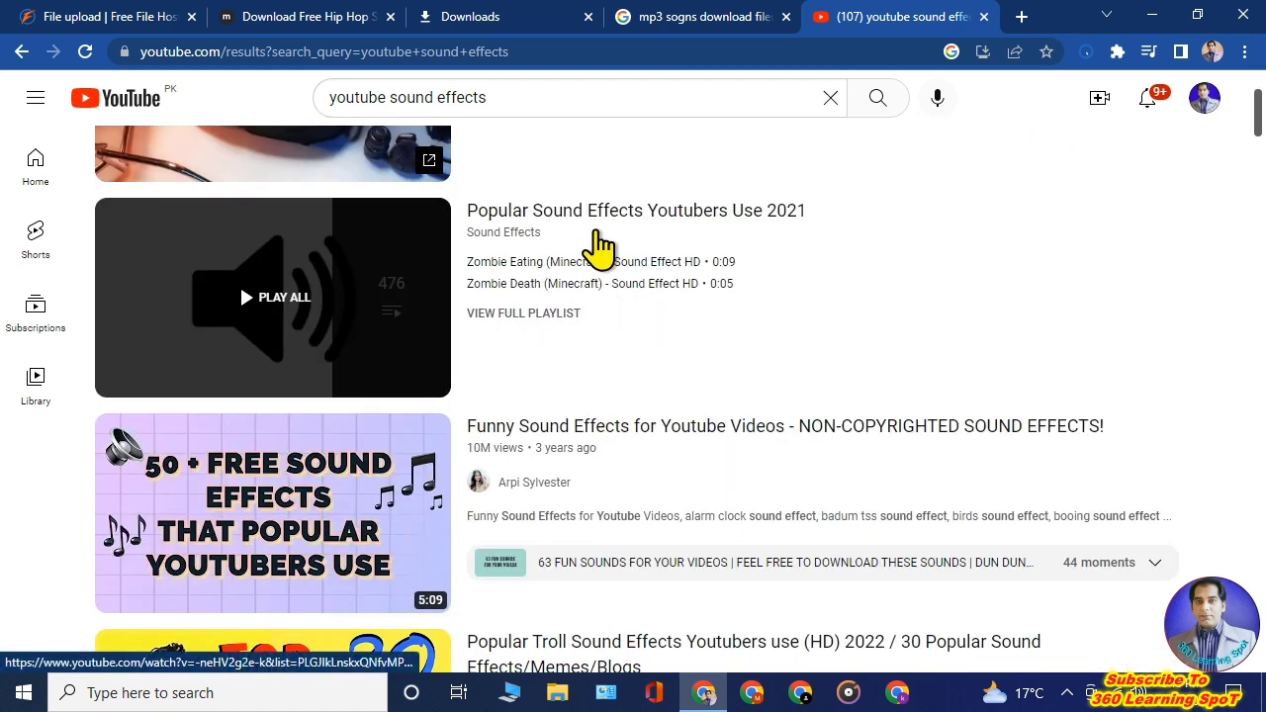
{"action": "scroll", "coordinate": [824, 305], "scroll_direction": "down", "scroll_amount": 1}
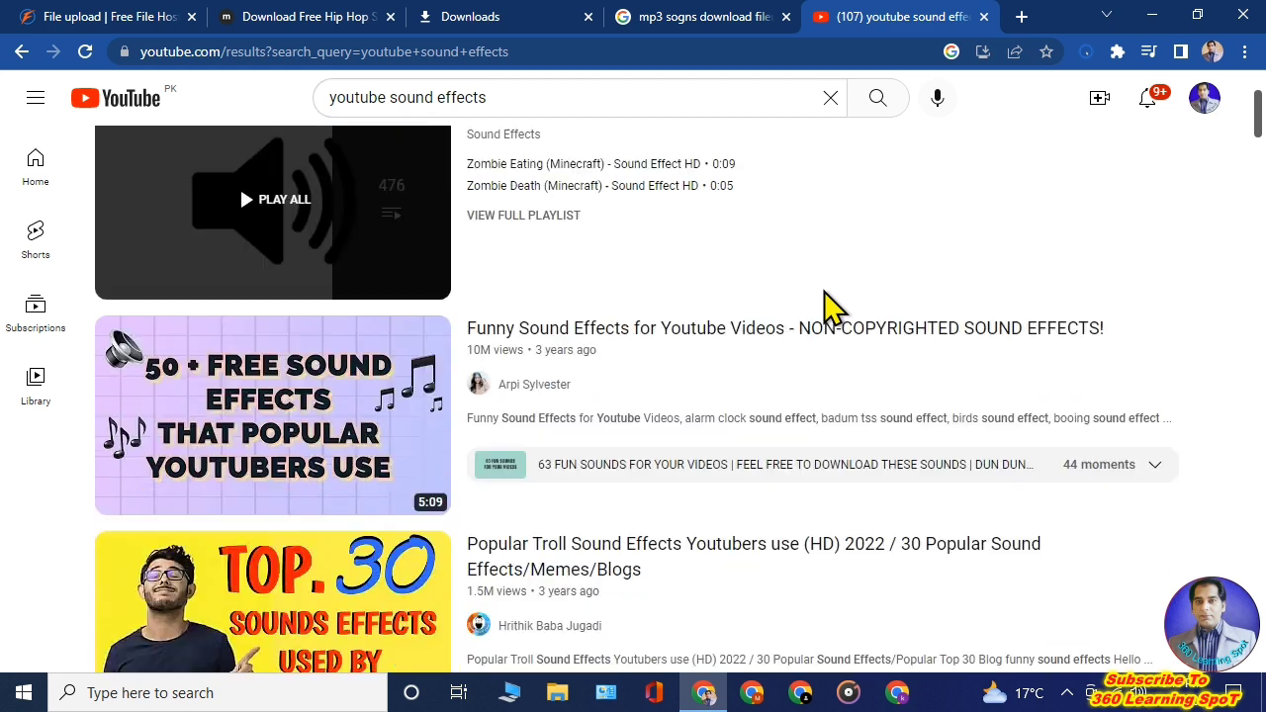
{"action": "scroll", "coordinate": [824, 293], "scroll_direction": "down", "scroll_amount": 1}
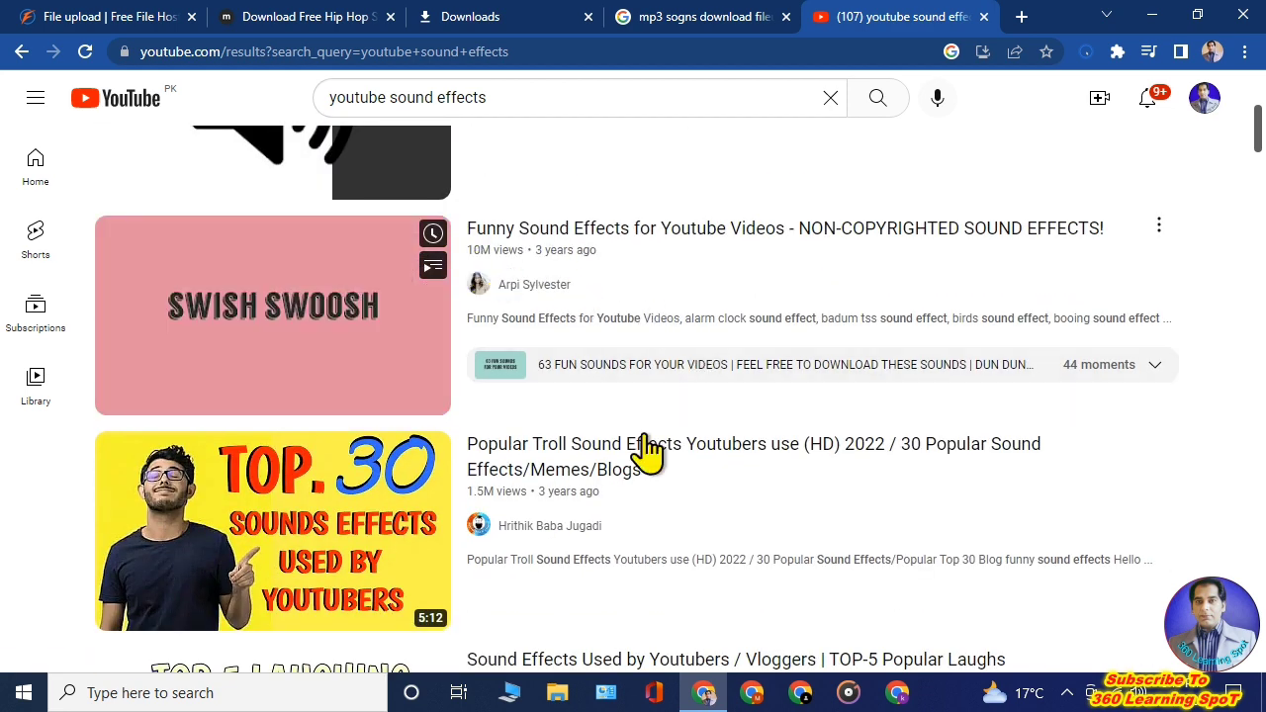
{"action": "scroll", "coordinate": [732, 507], "scroll_direction": "down", "scroll_amount": 1}
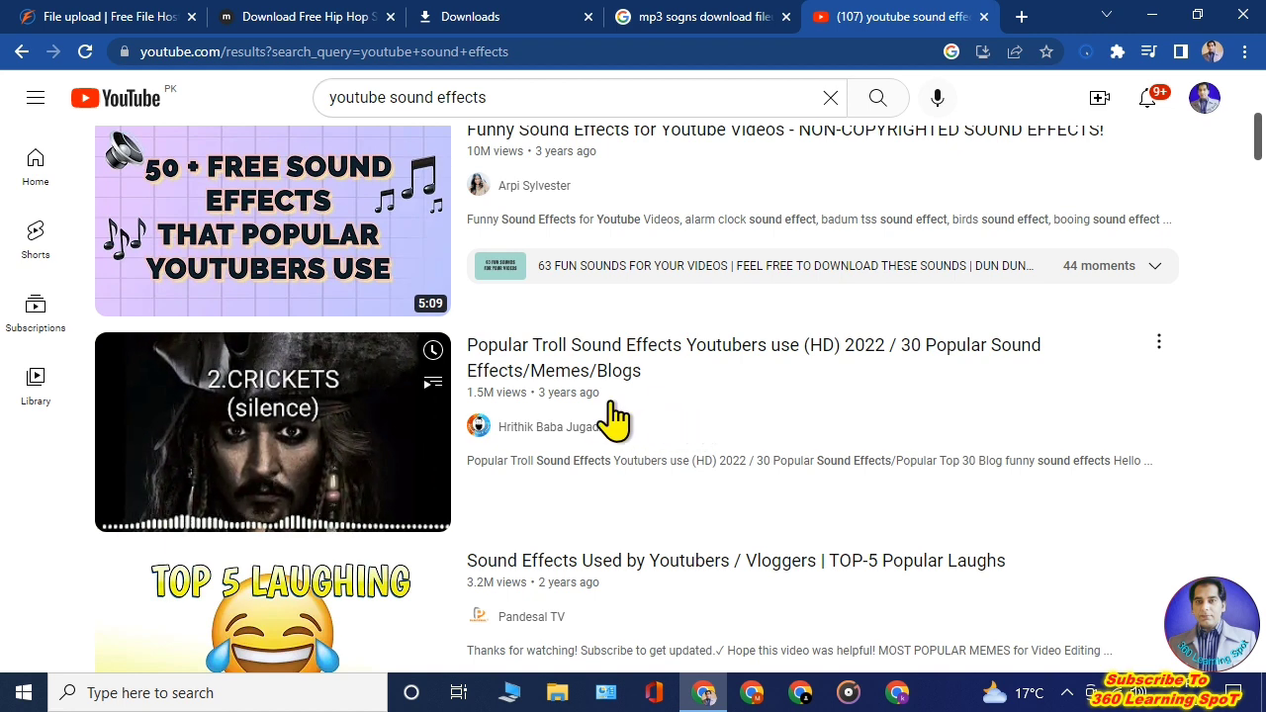
{"action": "scroll", "coordinate": [574, 388], "scroll_direction": "up", "scroll_amount": 1}
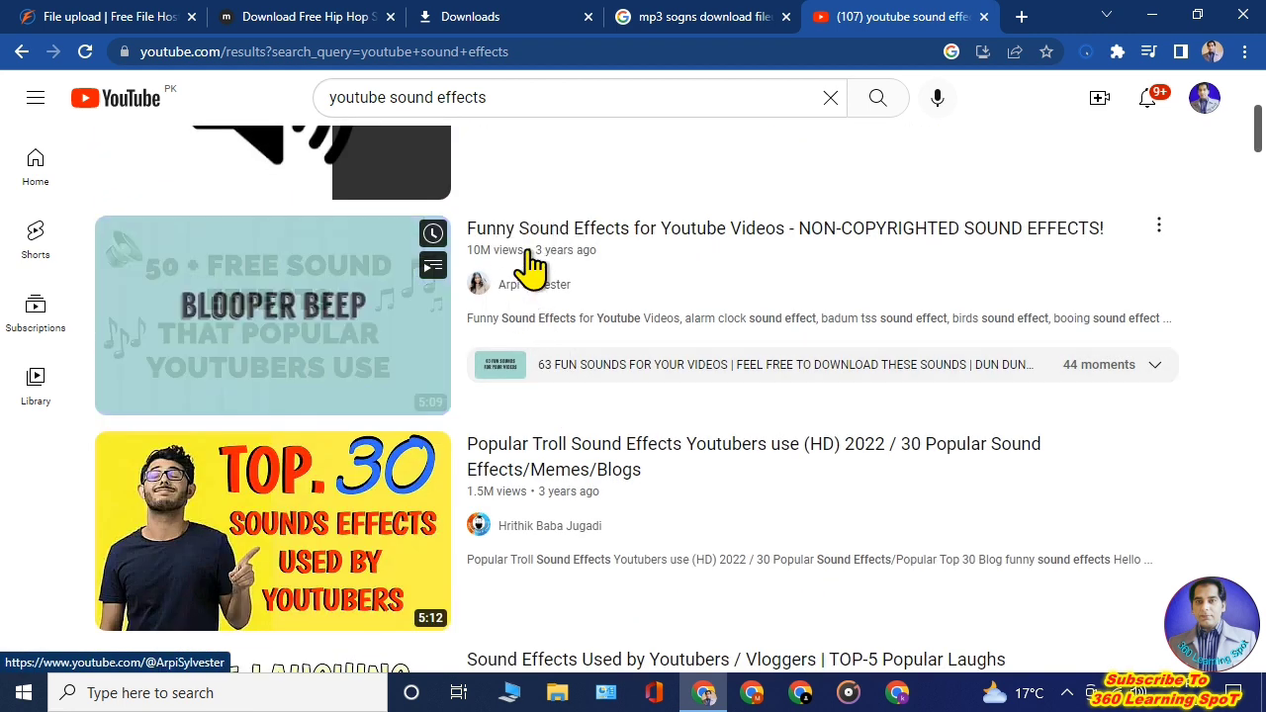
{"action": "left_click", "coordinate": [531, 259]}
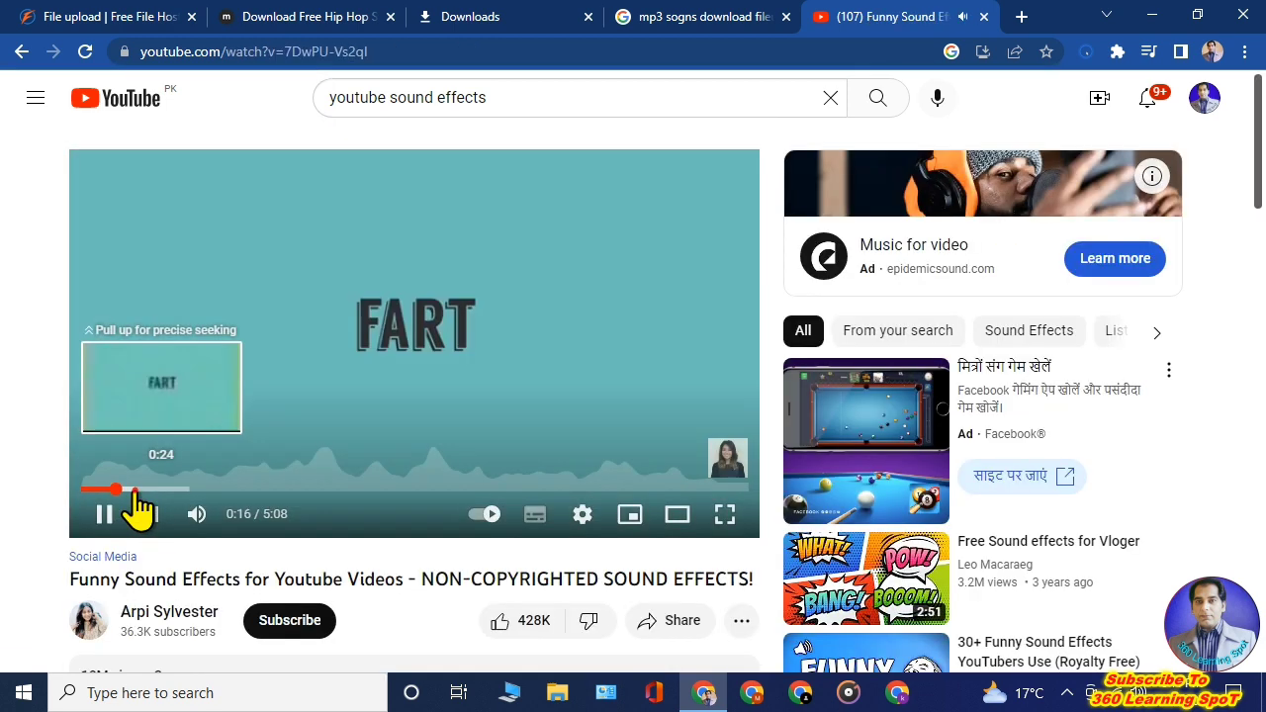
{"action": "left_click", "coordinate": [136, 489]}
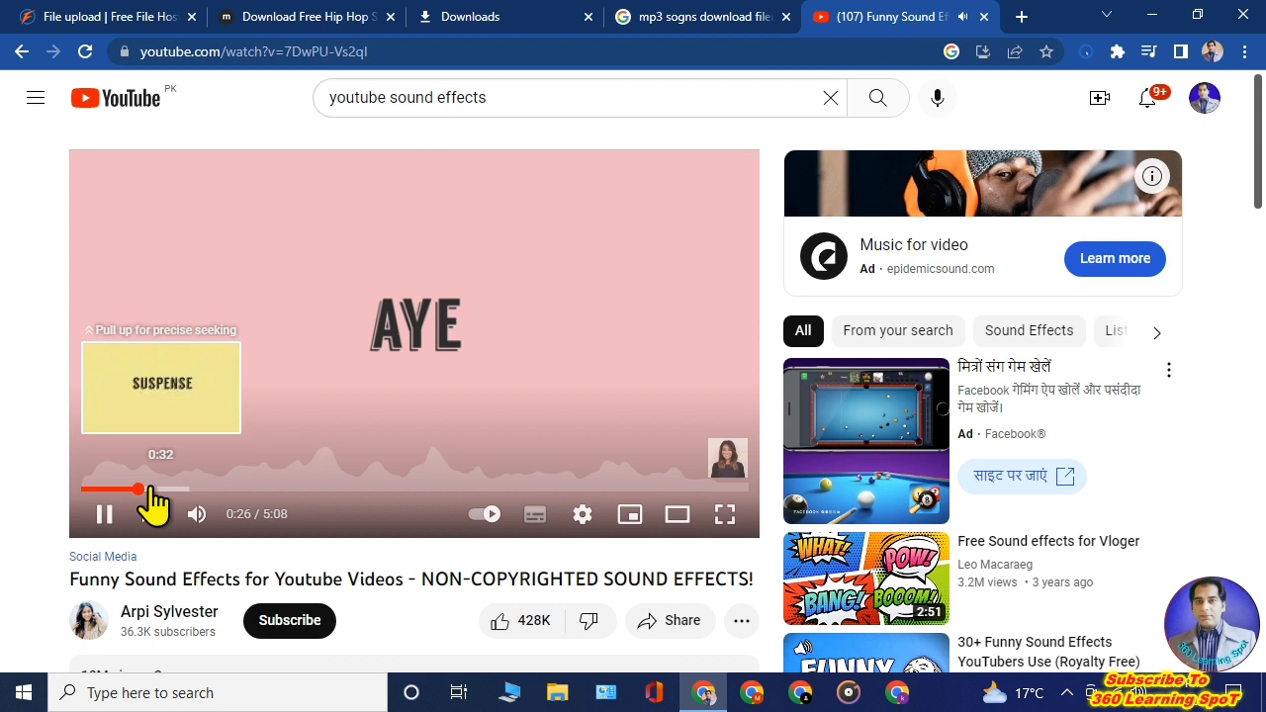
{"action": "left_click_drag", "start_coordinate": [153, 503], "coordinate": [232, 508]}
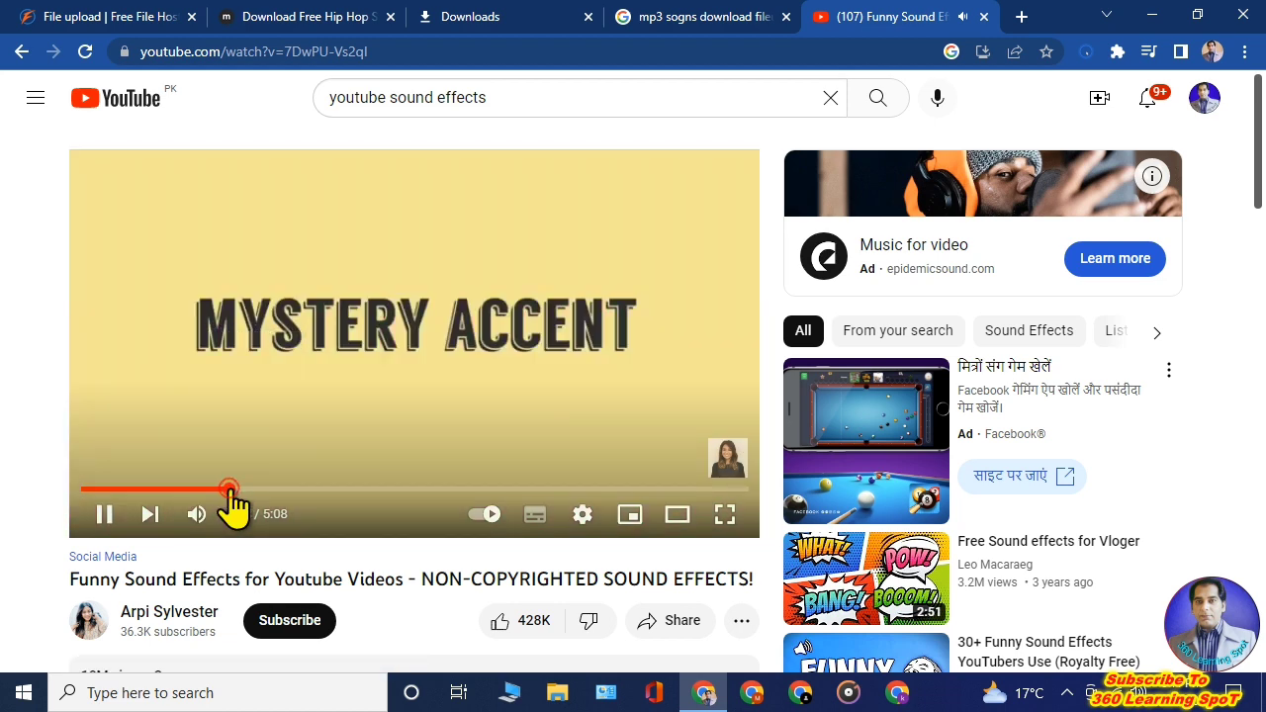
{"action": "key", "text": "ctrl+2"}
Step: Search Mixkit's sound effects for 'heart' and show the Heartbeat results
{"action": "left_click", "coordinate": [340, 141]}
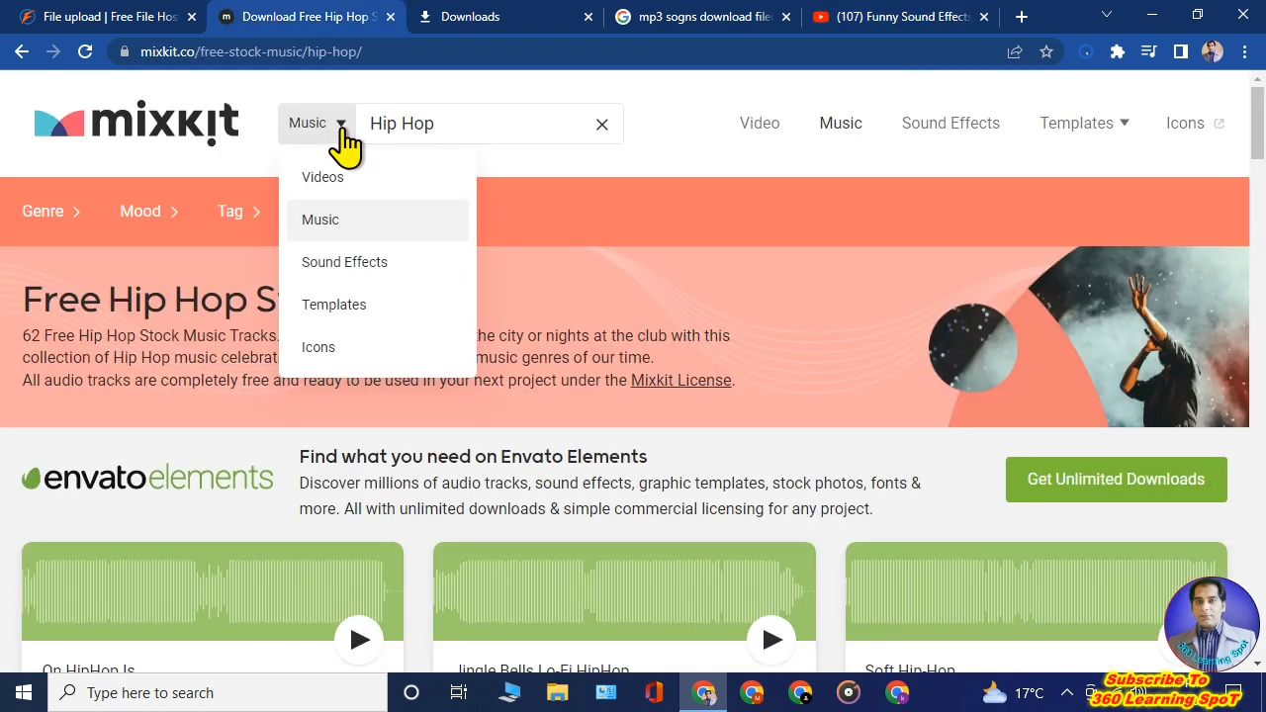
{"action": "left_click", "coordinate": [924, 137]}
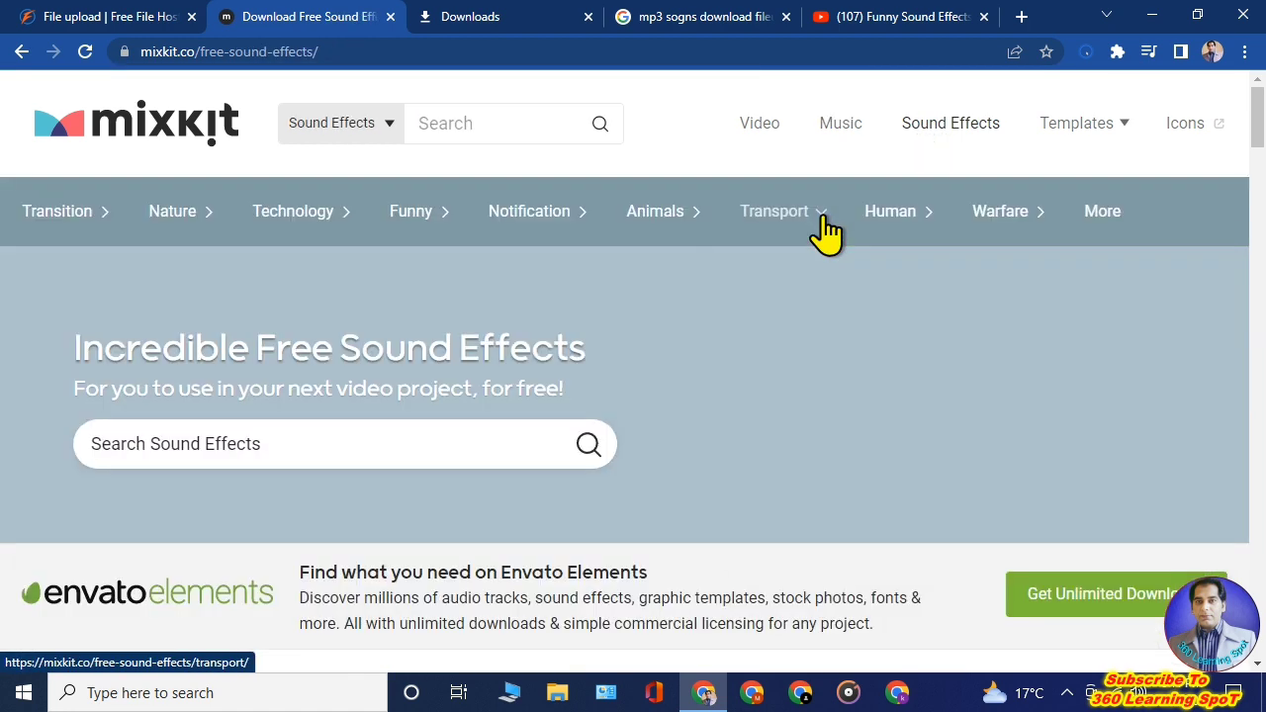
{"action": "mouse_move", "coordinate": [820, 230]}
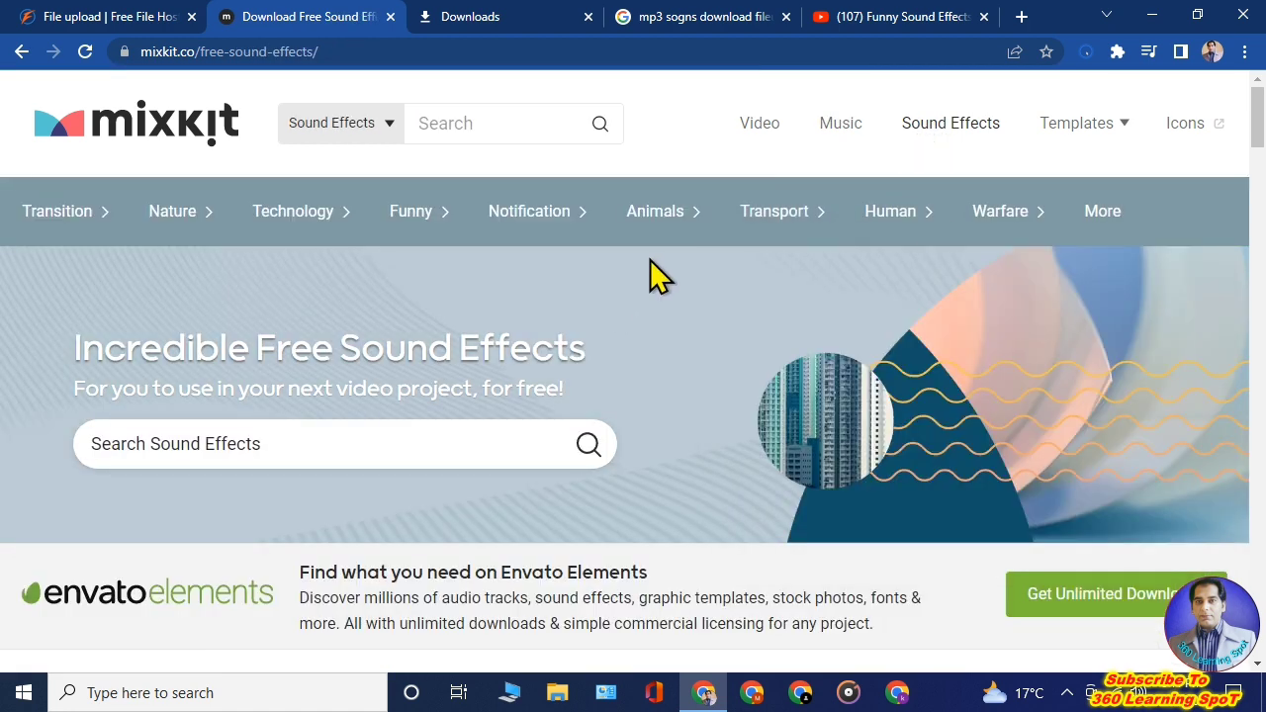
{"action": "left_click", "coordinate": [432, 455]}
{"action": "type", "text": "heart"}
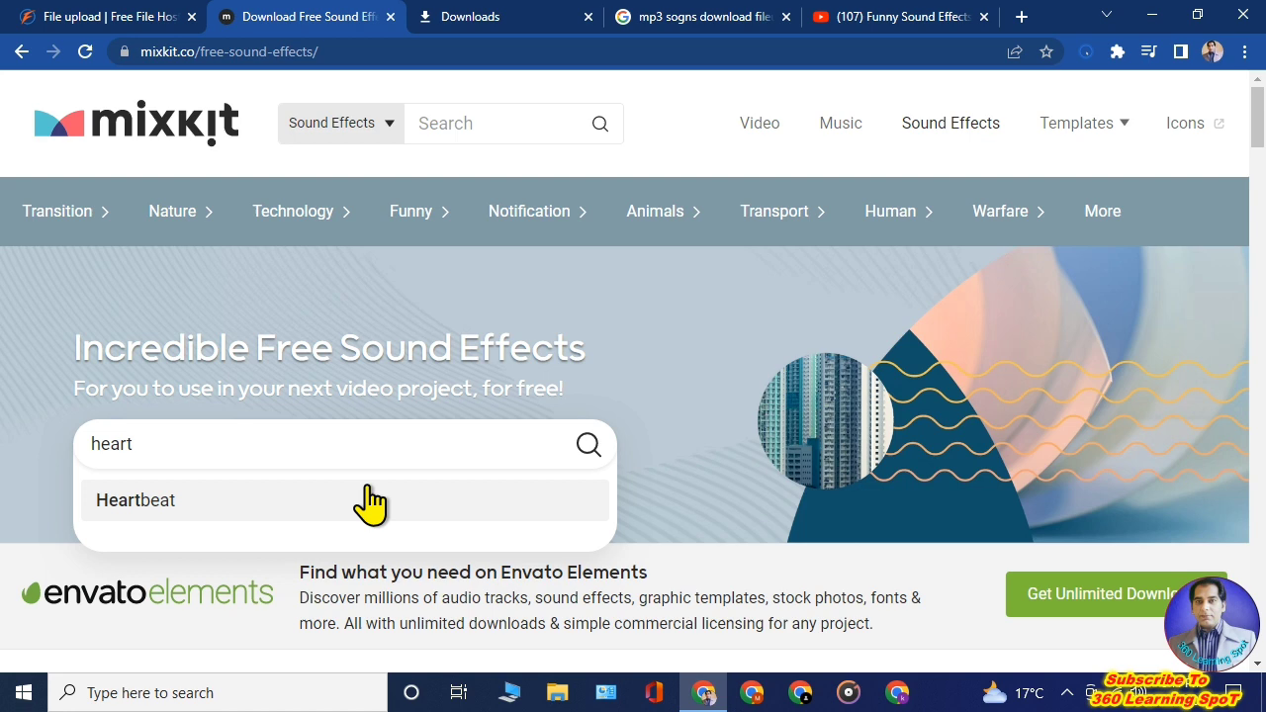
{"action": "left_click", "coordinate": [234, 507]}
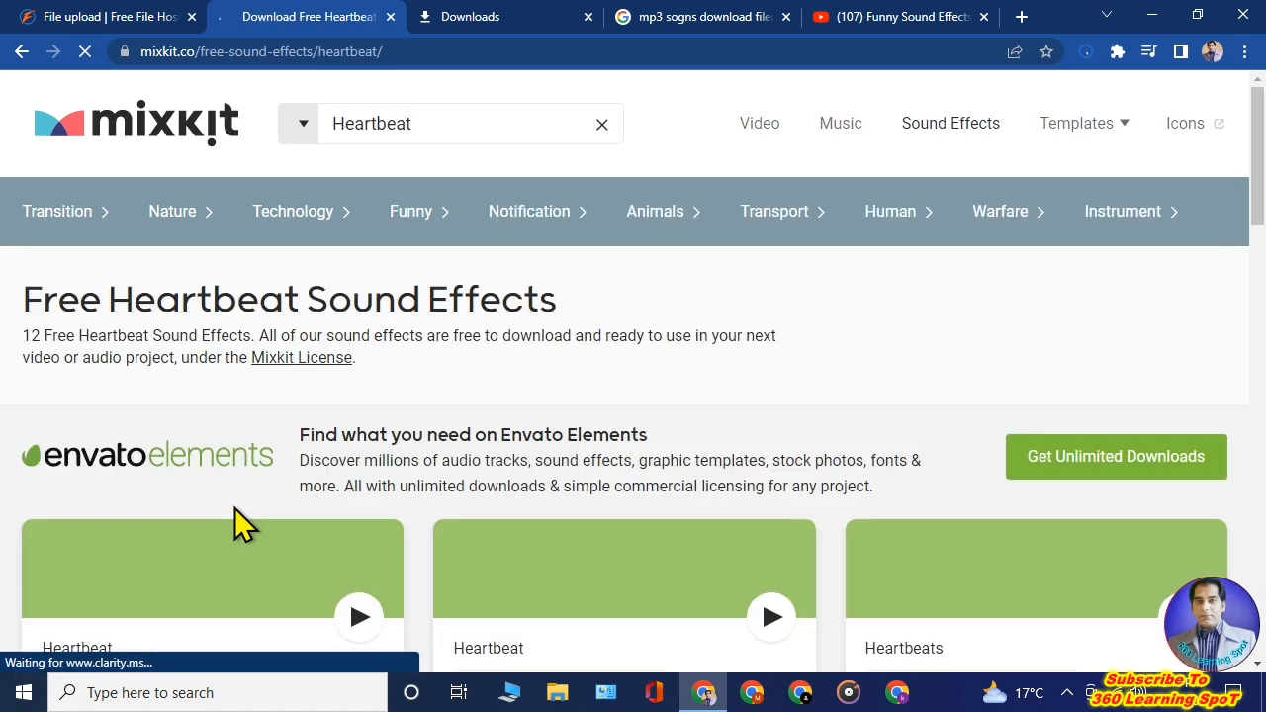
Step: Preview and download 'Cinematic transition swoosh heartbeat trailer' as a WAV file
{"action": "scroll", "coordinate": [524, 406], "scroll_direction": "down", "scroll_amount": 1}
{"action": "scroll", "coordinate": [551, 393], "scroll_direction": "down", "scroll_amount": 3}
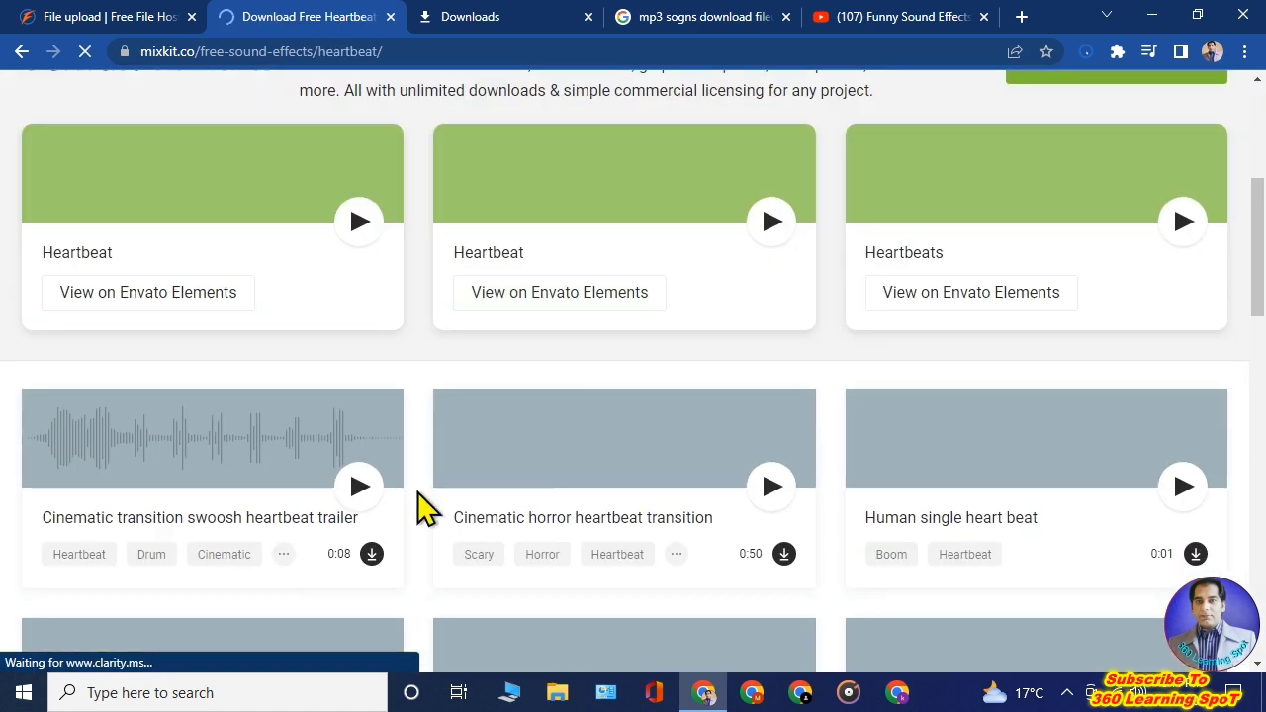
{"action": "left_click", "coordinate": [352, 495]}
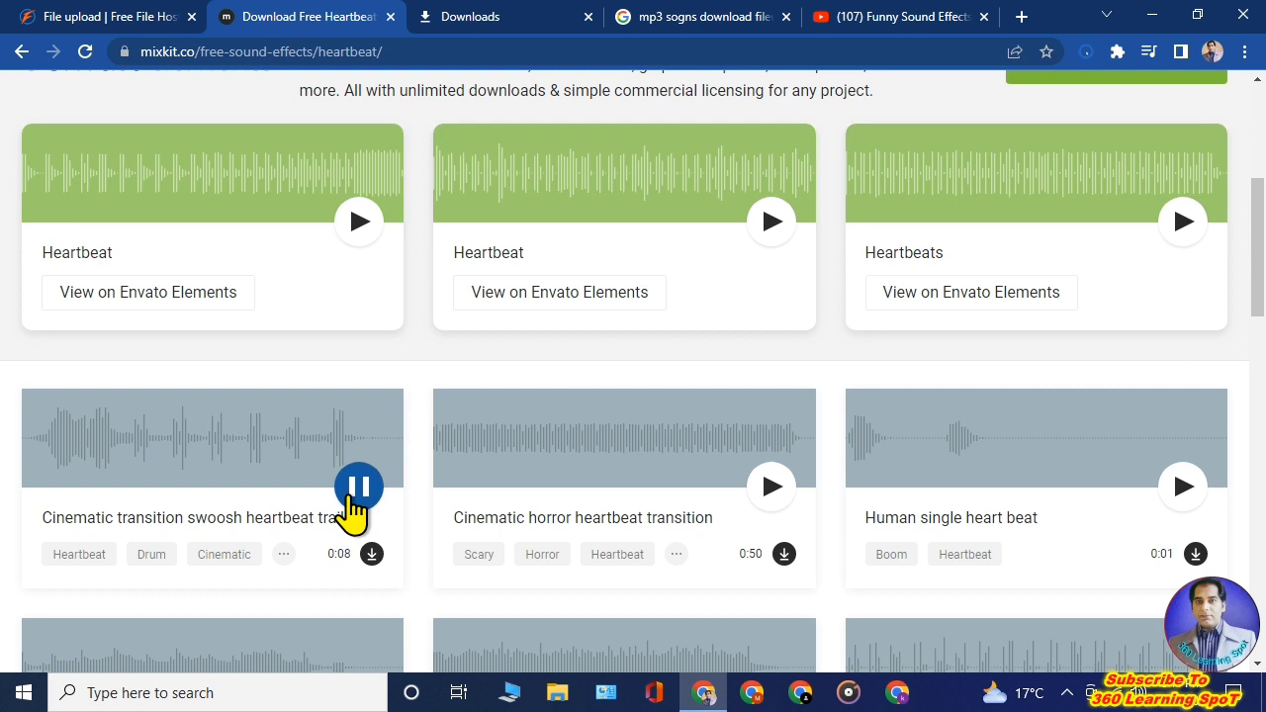
{"action": "left_click", "coordinate": [371, 554]}
{"action": "left_click", "coordinate": [96, 20]}
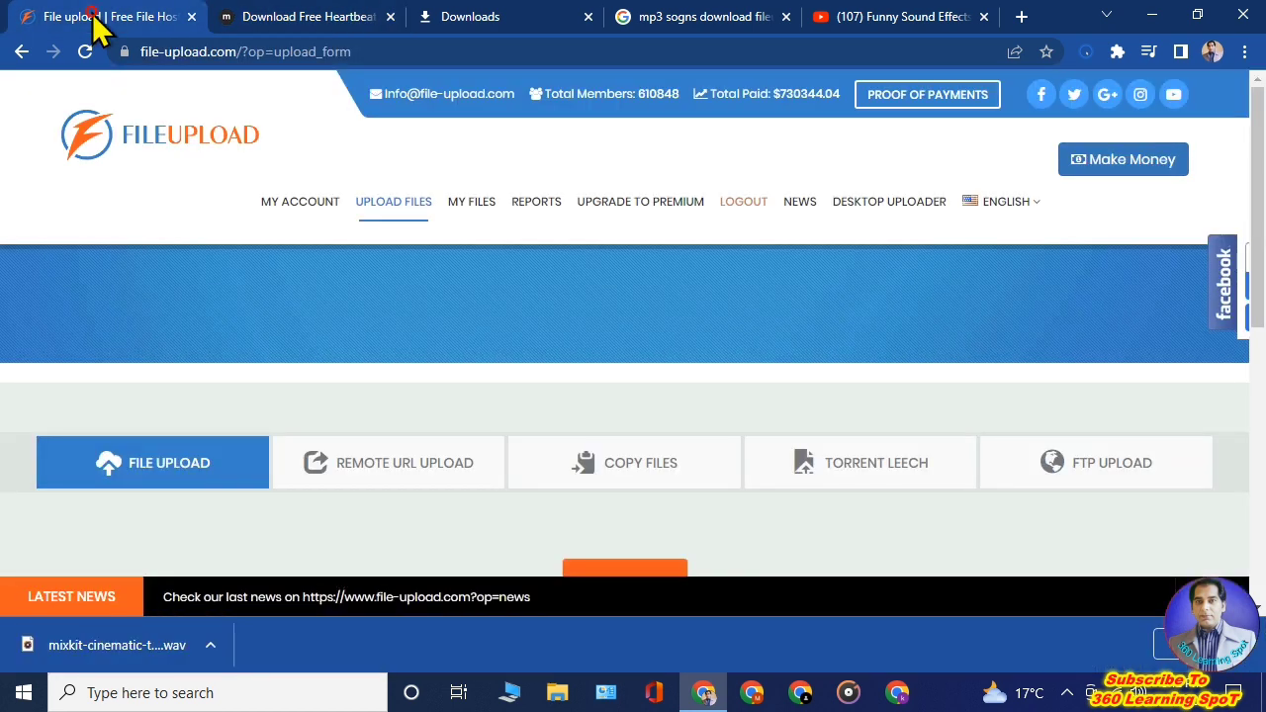
Step: Expand the Funny Sound Effects video's description to list its included sounds and download link
{"action": "scroll", "coordinate": [418, 347], "scroll_direction": "down", "scroll_amount": 1}
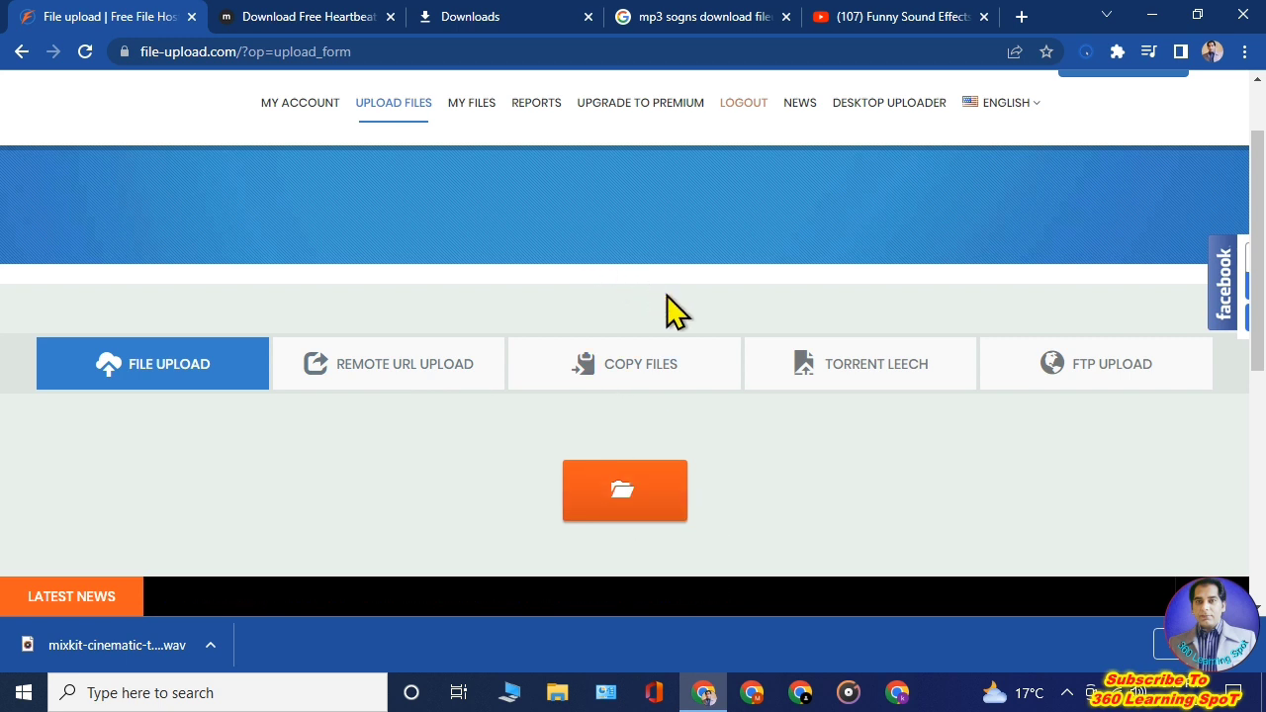
{"action": "scroll", "coordinate": [706, 391], "scroll_direction": "up", "scroll_amount": 1}
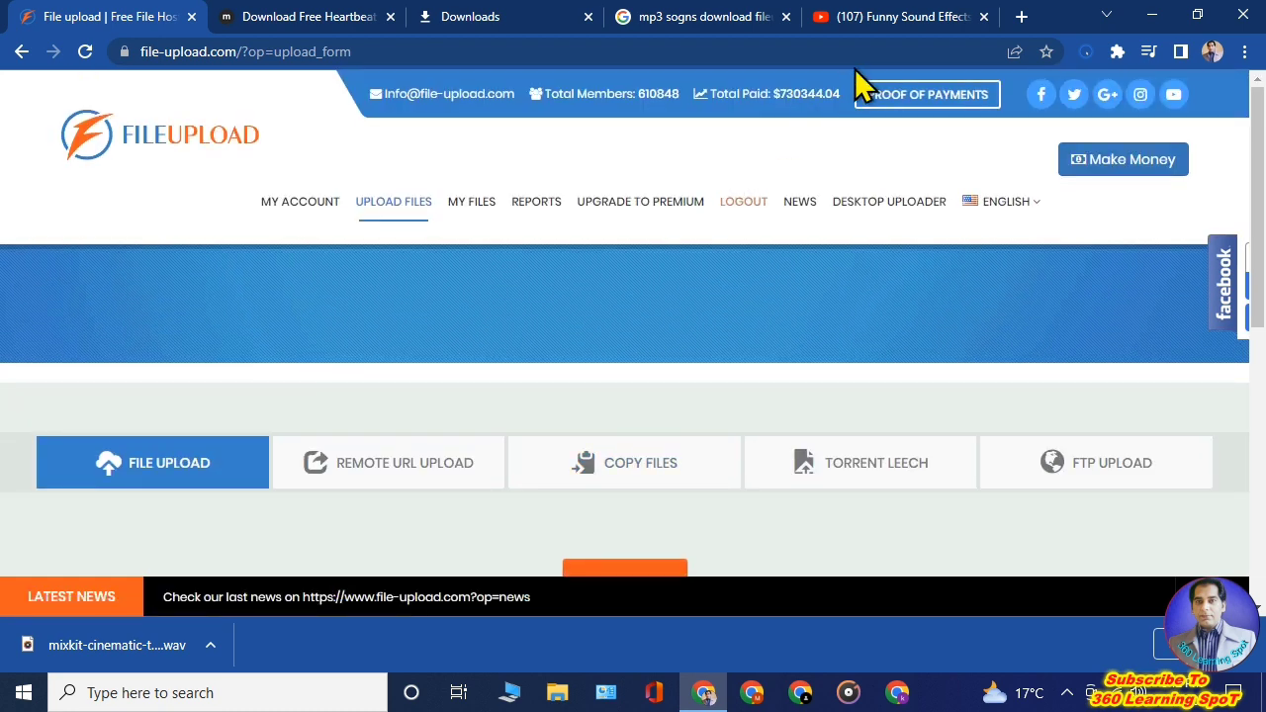
{"action": "left_click", "coordinate": [895, 19]}
{"action": "scroll", "coordinate": [415, 367], "scroll_direction": "down", "scroll_amount": 4}
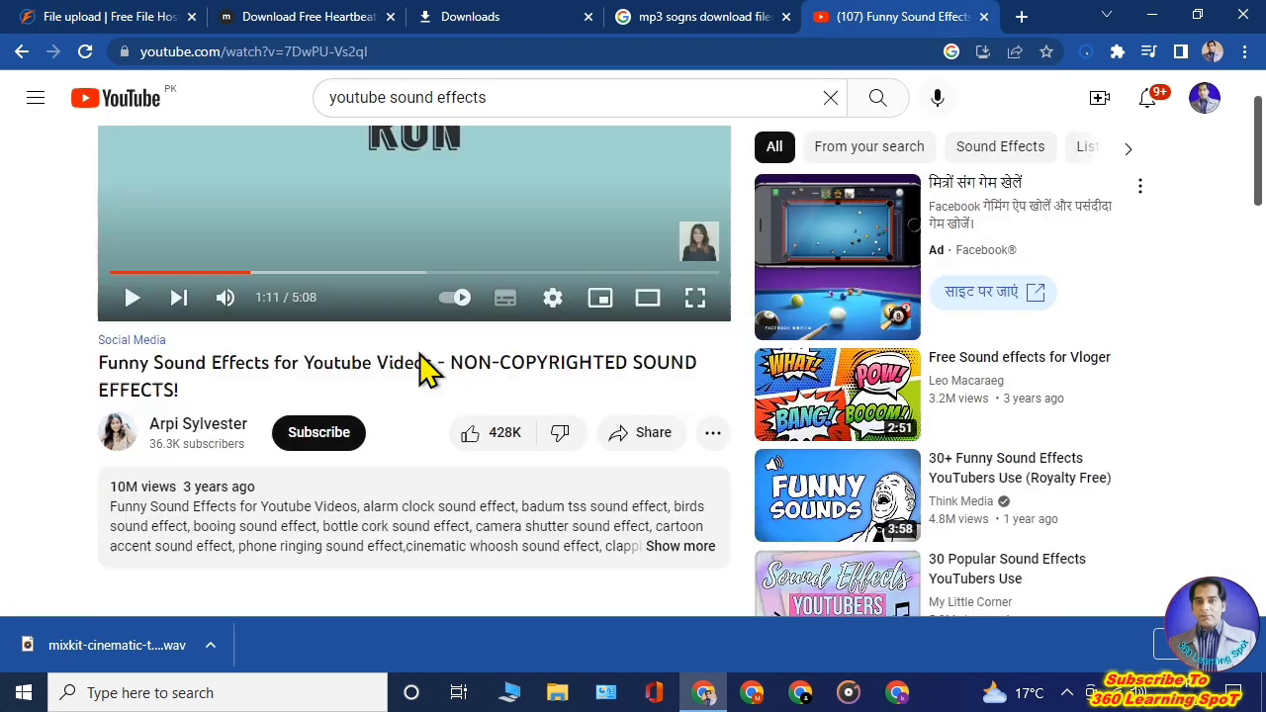
{"action": "left_click", "coordinate": [693, 348]}
{"action": "scroll", "coordinate": [565, 362], "scroll_direction": "down", "scroll_amount": 1}
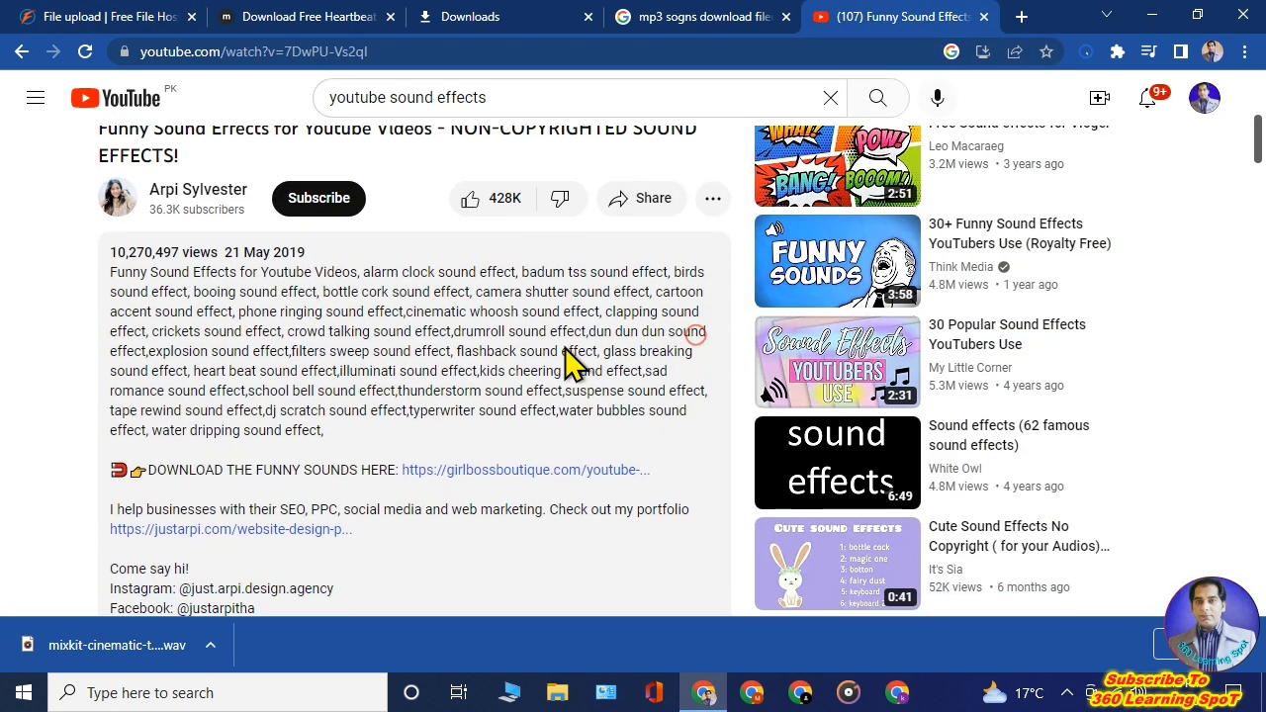